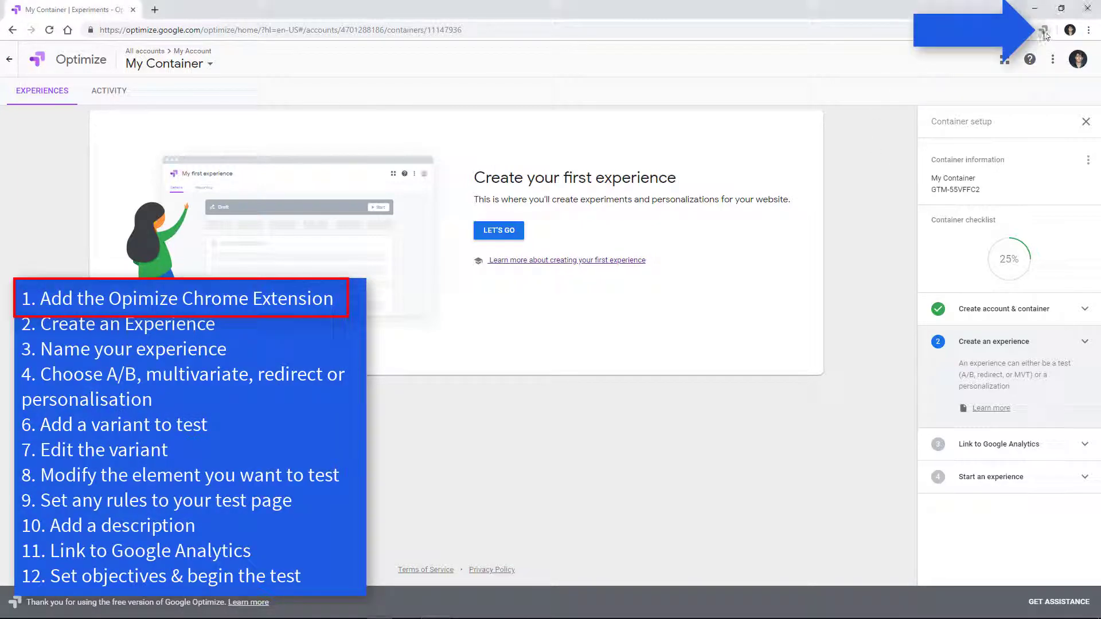
{"action": "left_click", "coordinate": [1044, 36]}
{"action": "left_click", "coordinate": [819, 206]}
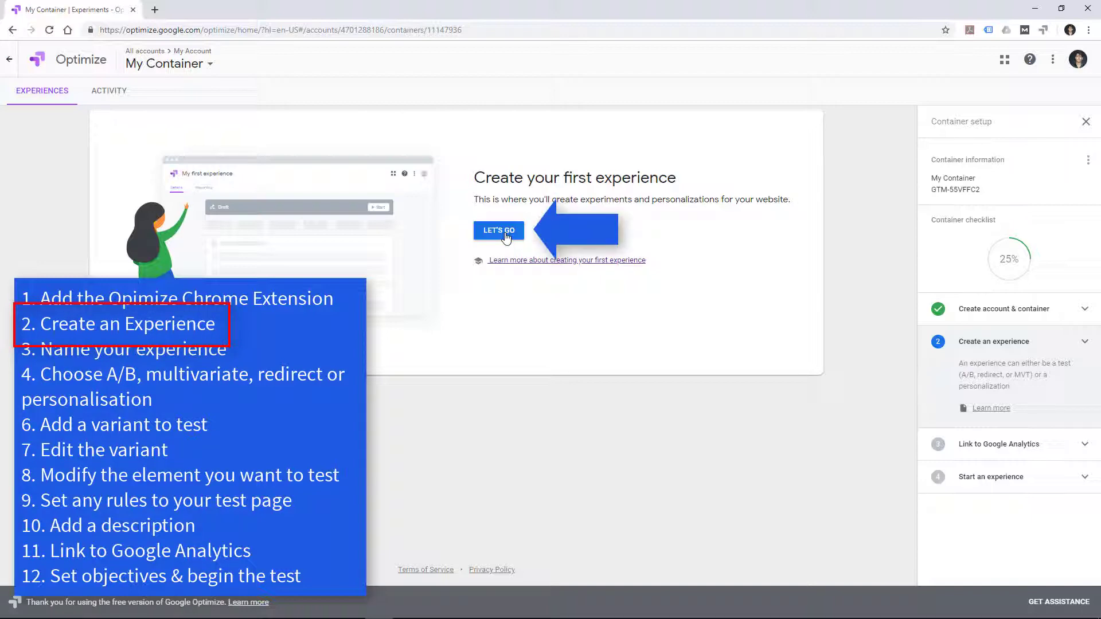
{"action": "left_click", "coordinate": [506, 237]}
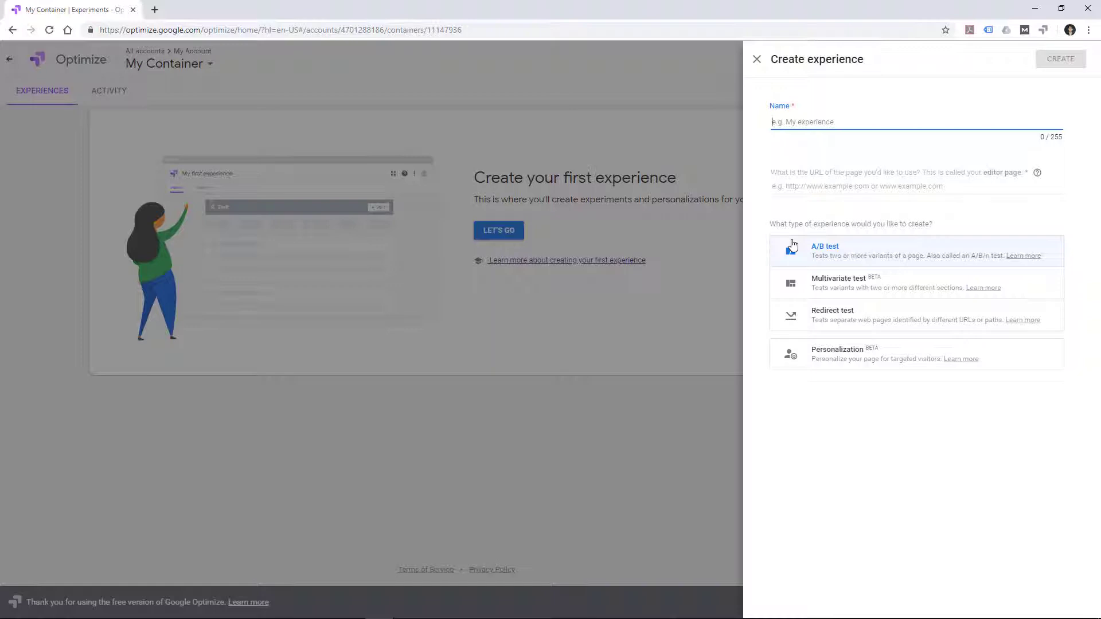
{"action": "type", "text": "Button Test"}
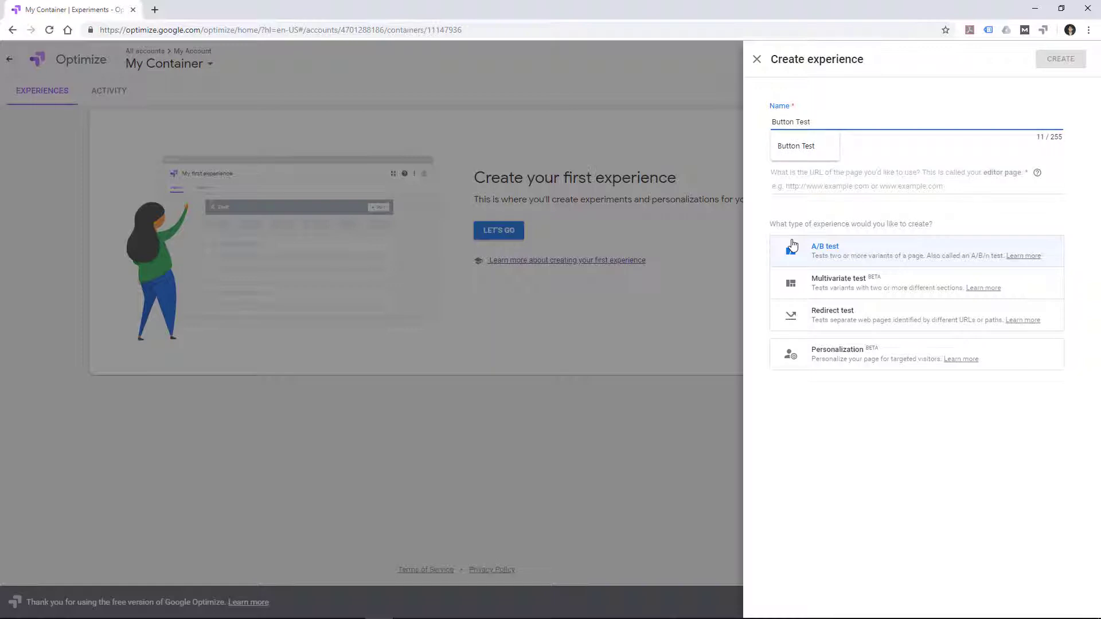
{"action": "key", "text": "Down"}
{"action": "key", "text": "Return"}
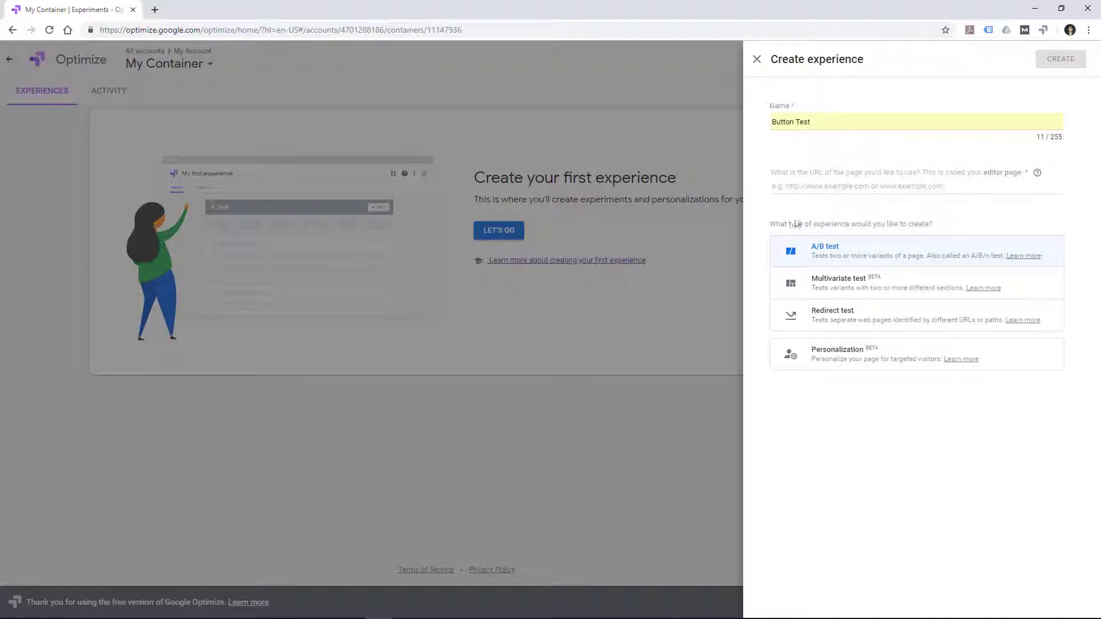
{"action": "left_click", "coordinate": [811, 187]}
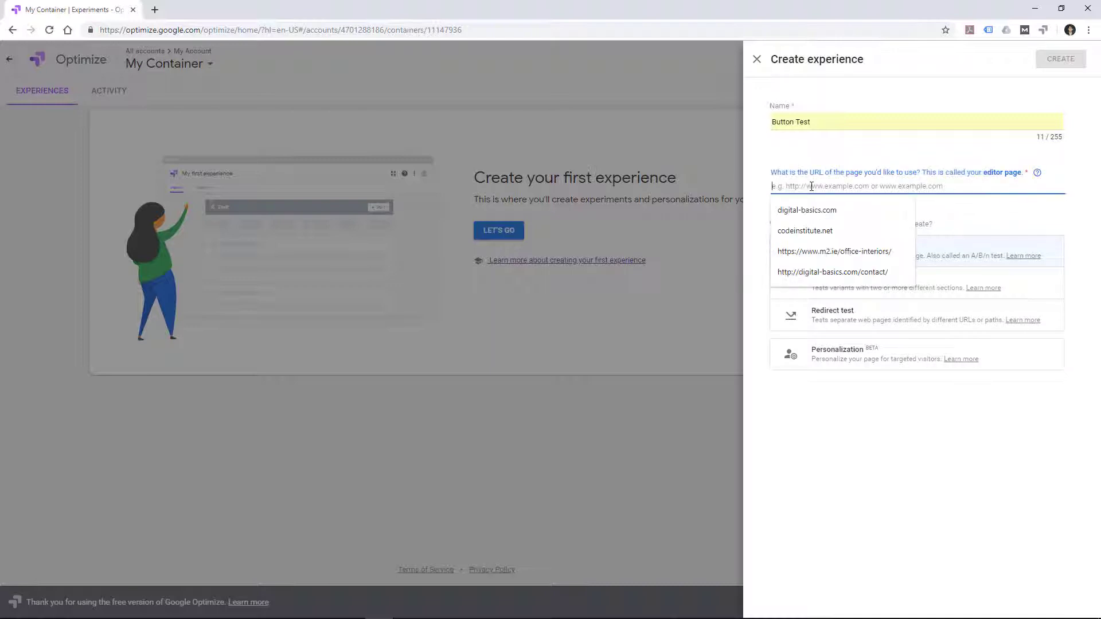
{"action": "left_click", "coordinate": [812, 275]}
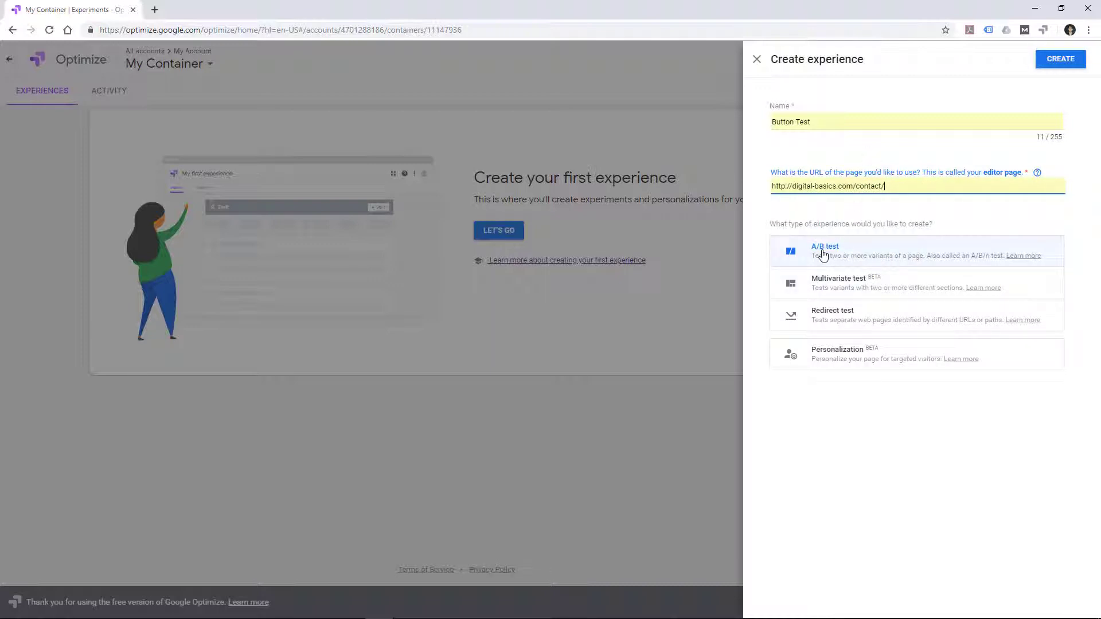
{"action": "left_click", "coordinate": [1061, 60]}
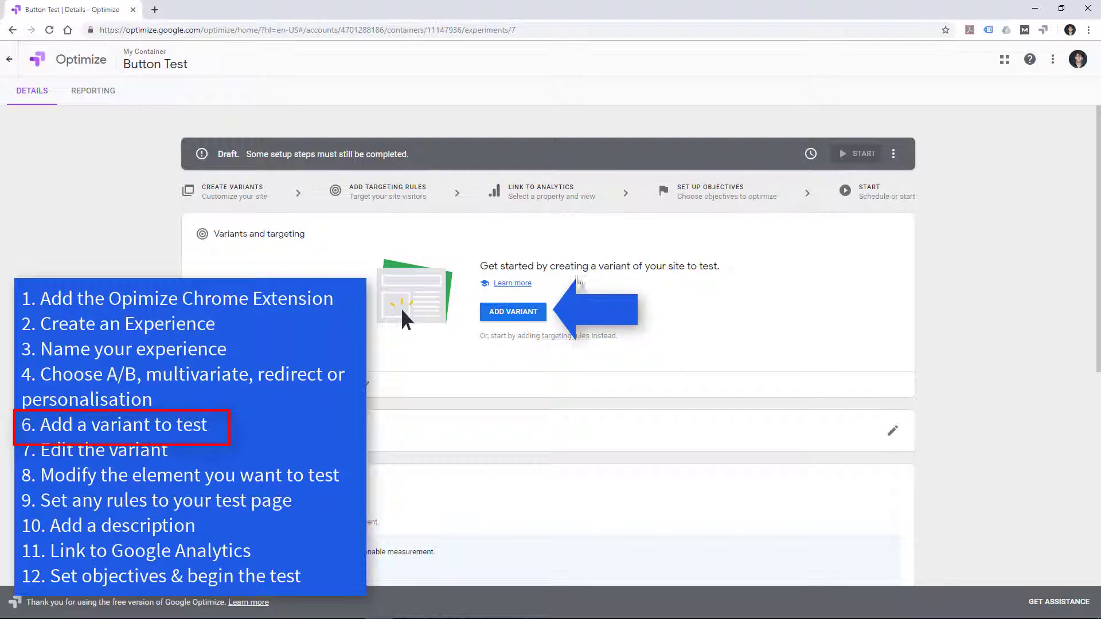
Step: Add a new variant named 'Button Colour' to Button Test
{"action": "left_click", "coordinate": [513, 312]}
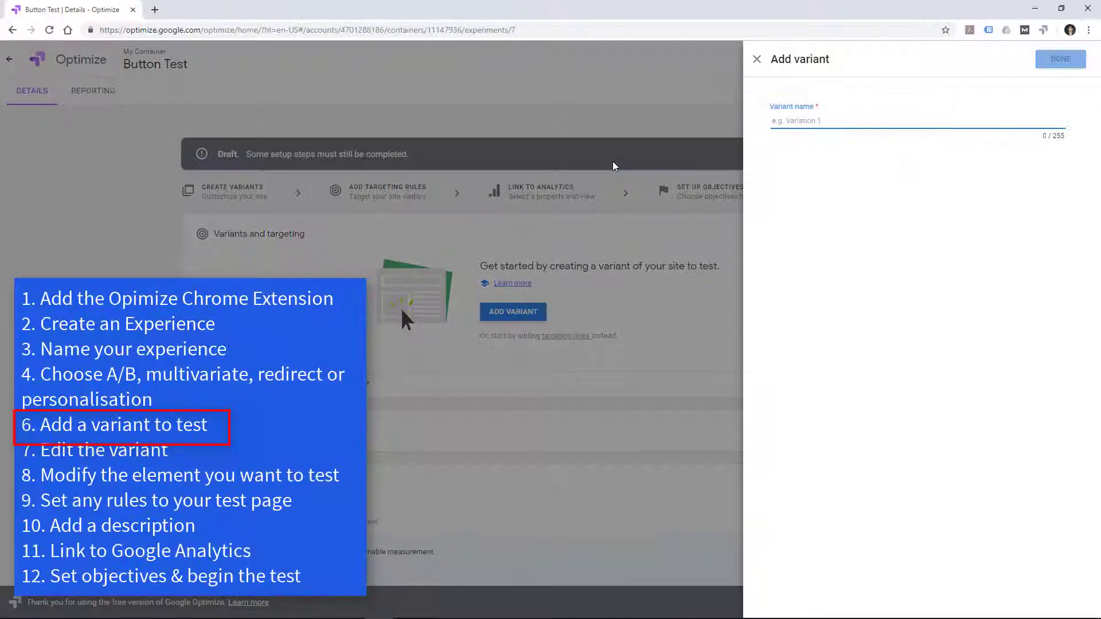
{"action": "type", "text": "Button Colour"}
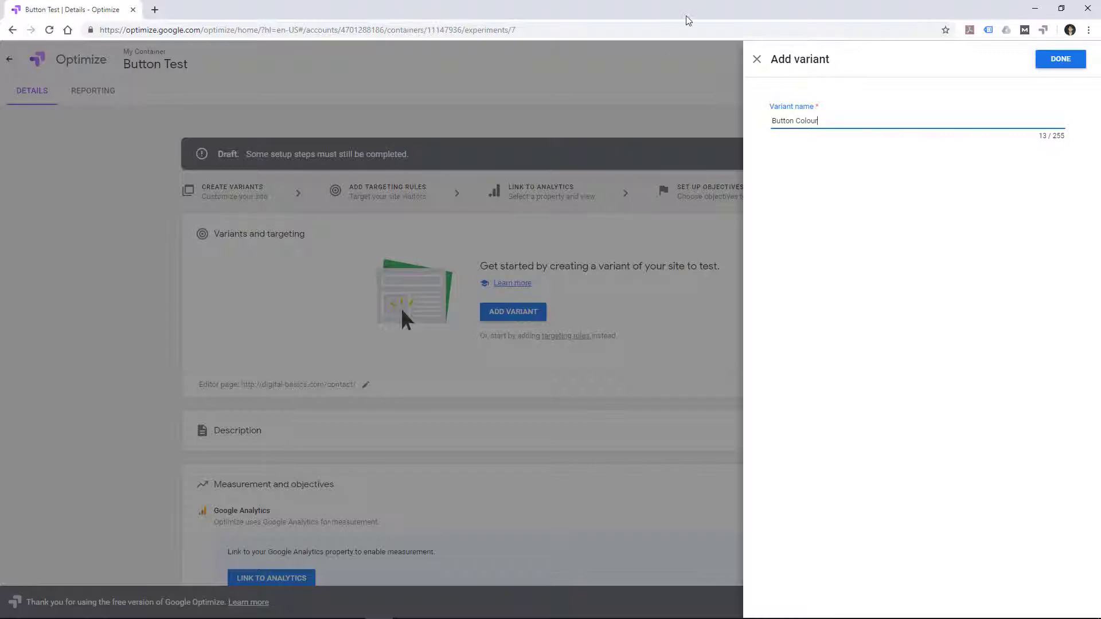
{"action": "left_click", "coordinate": [1066, 63]}
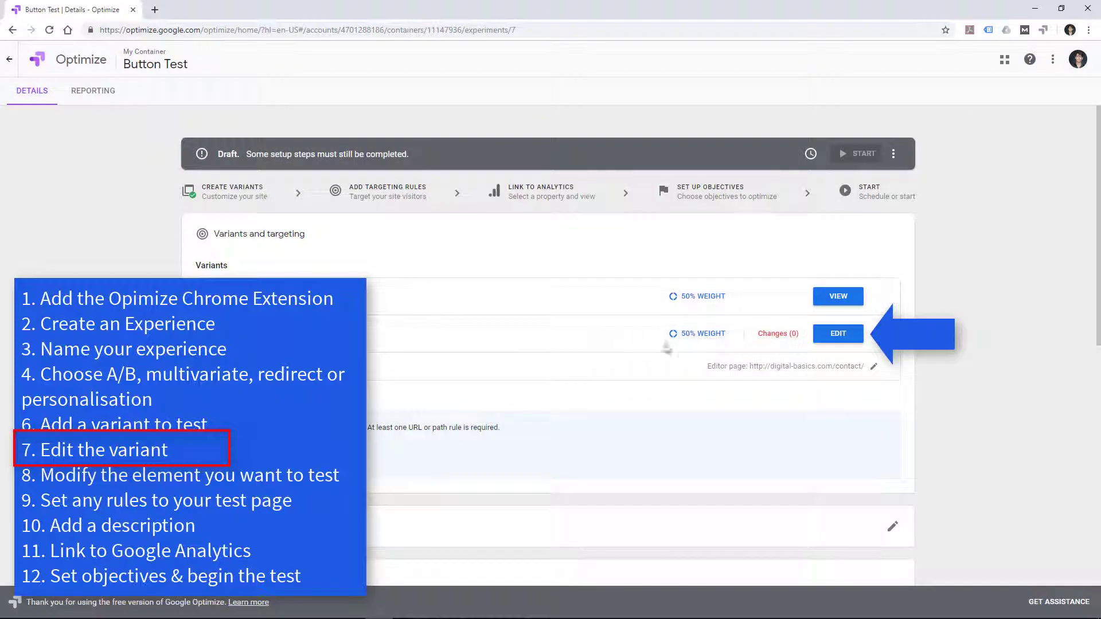
Step: Open the Button Colour variant in the visual editor and select the contact form's Send button
{"action": "left_click", "coordinate": [838, 334]}
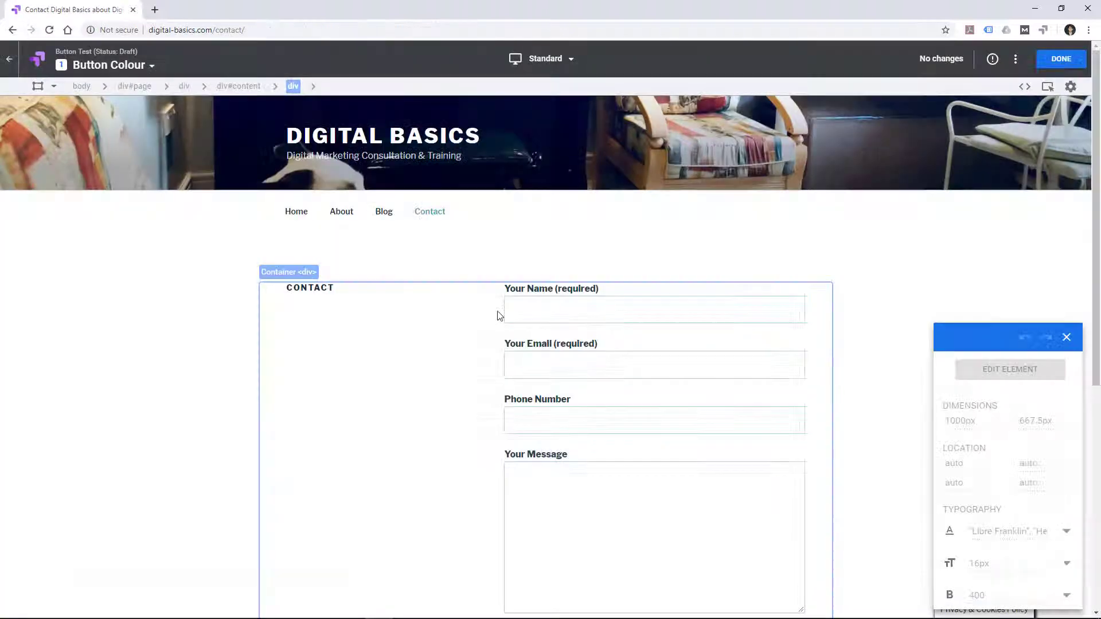
{"action": "left_click", "coordinate": [358, 288]}
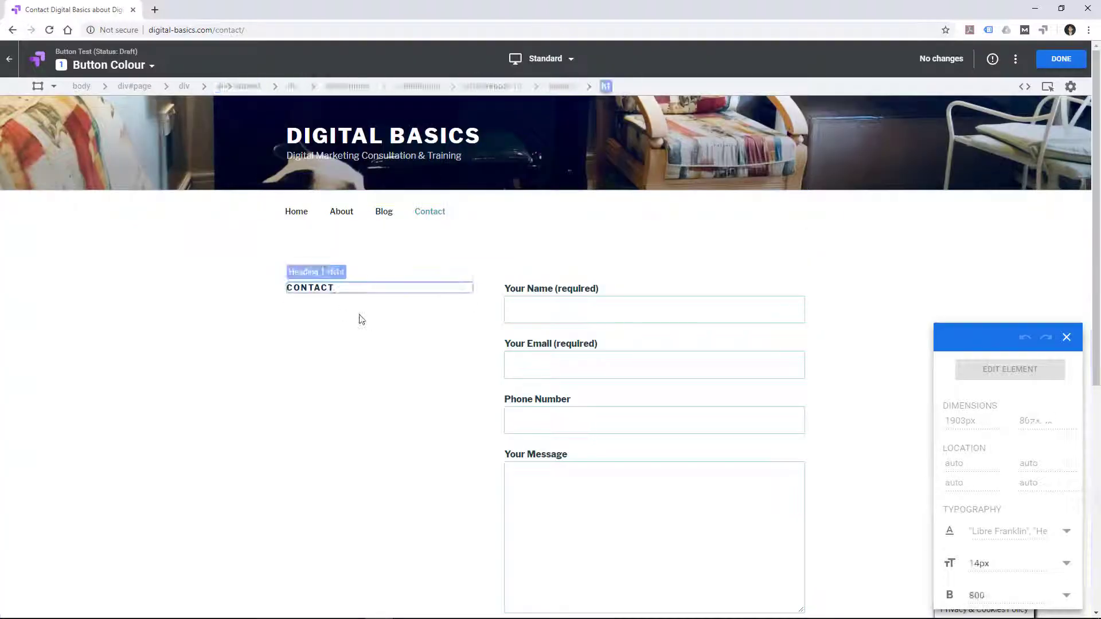
{"action": "left_click", "coordinate": [622, 253]}
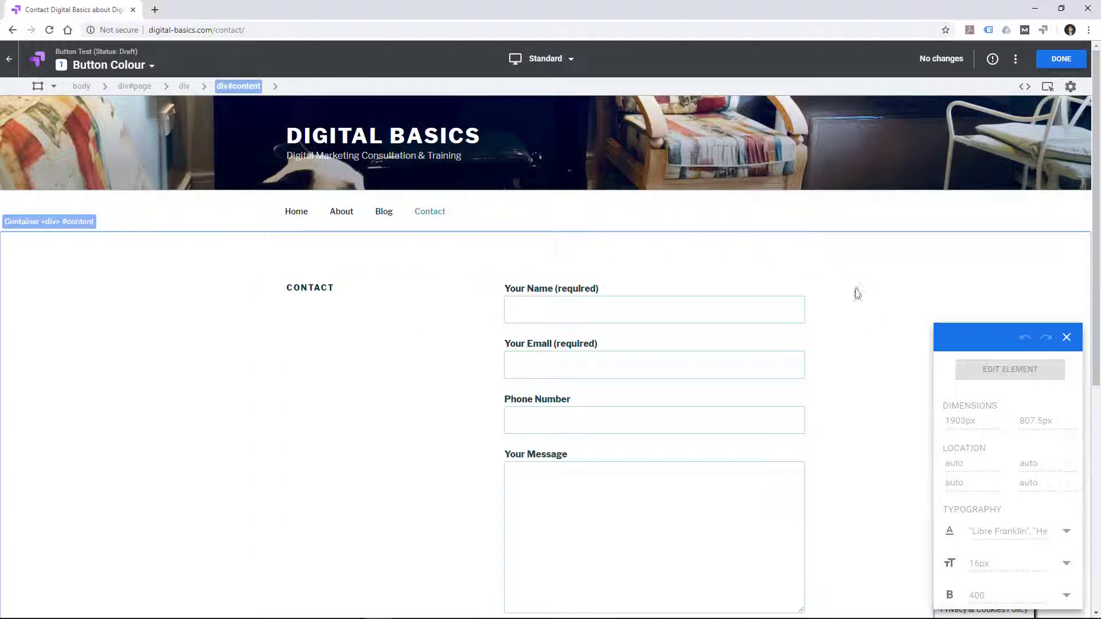
{"action": "scroll", "coordinate": [890, 344], "scroll_direction": "down", "scroll_amount": 3}
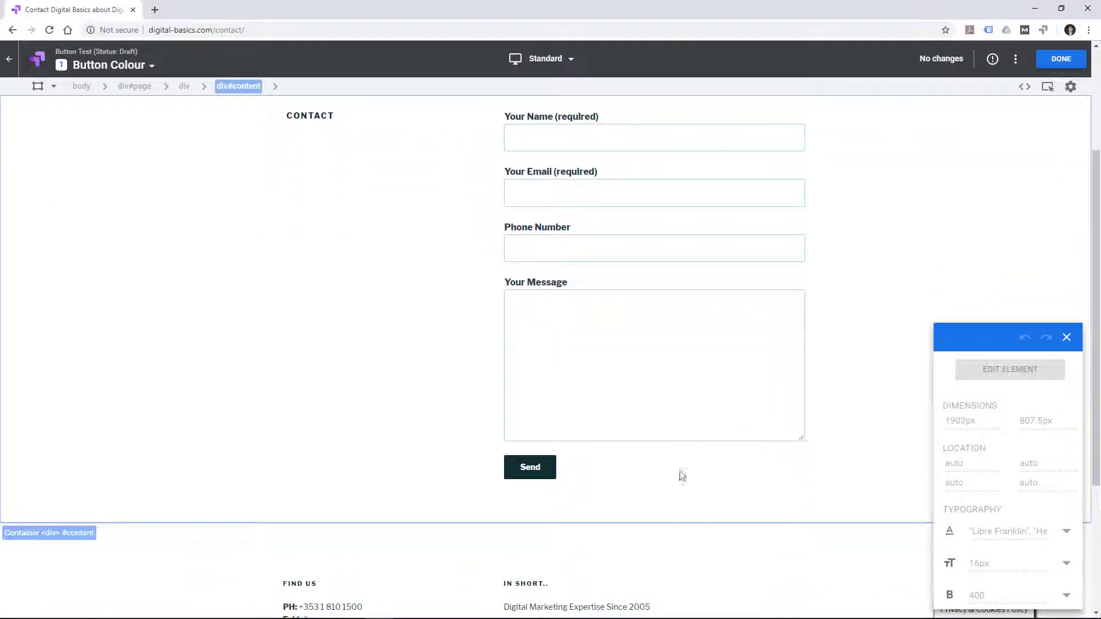
{"action": "left_click", "coordinate": [530, 467]}
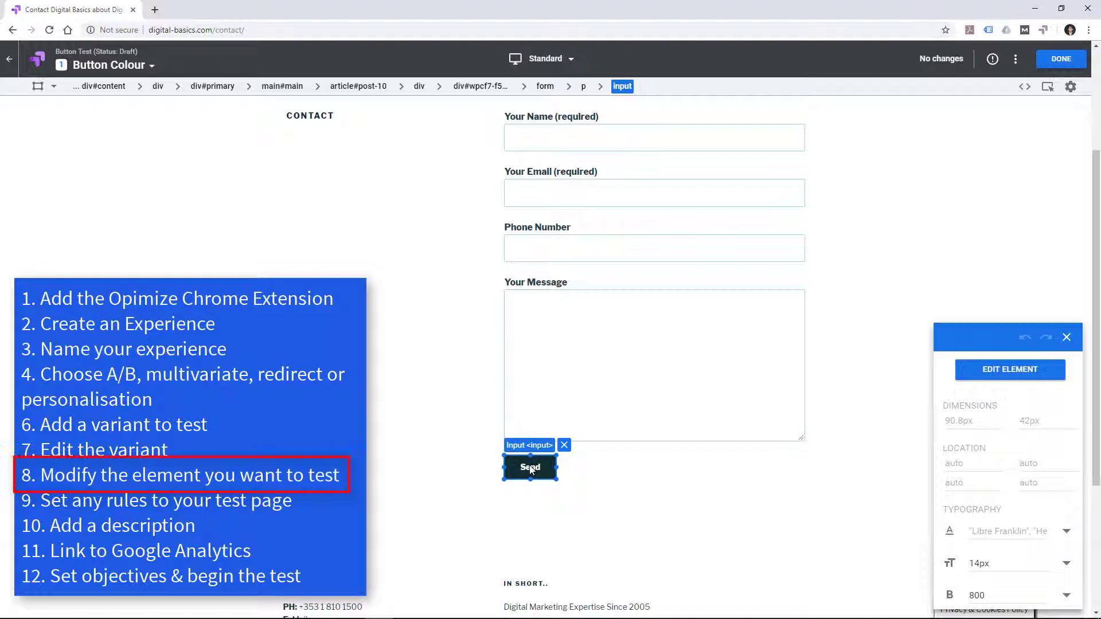
Step: Set the Send button's background colour to red, rgb(255, 47, 44)
{"action": "scroll", "coordinate": [1027, 482], "scroll_direction": "down", "scroll_amount": 4}
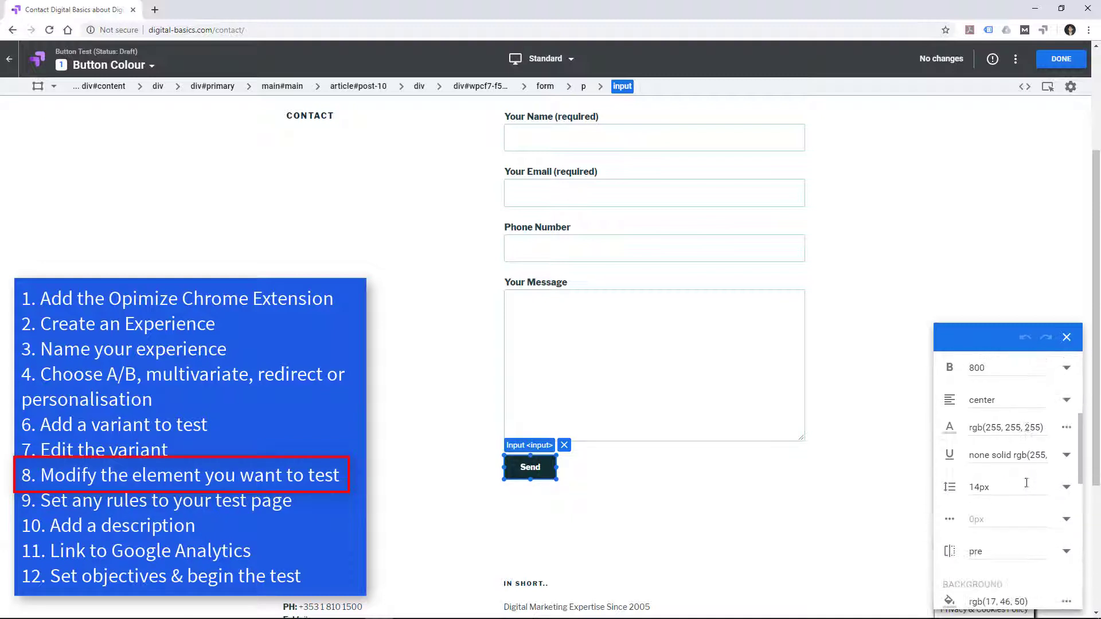
{"action": "scroll", "coordinate": [1026, 483], "scroll_direction": "down", "scroll_amount": 2}
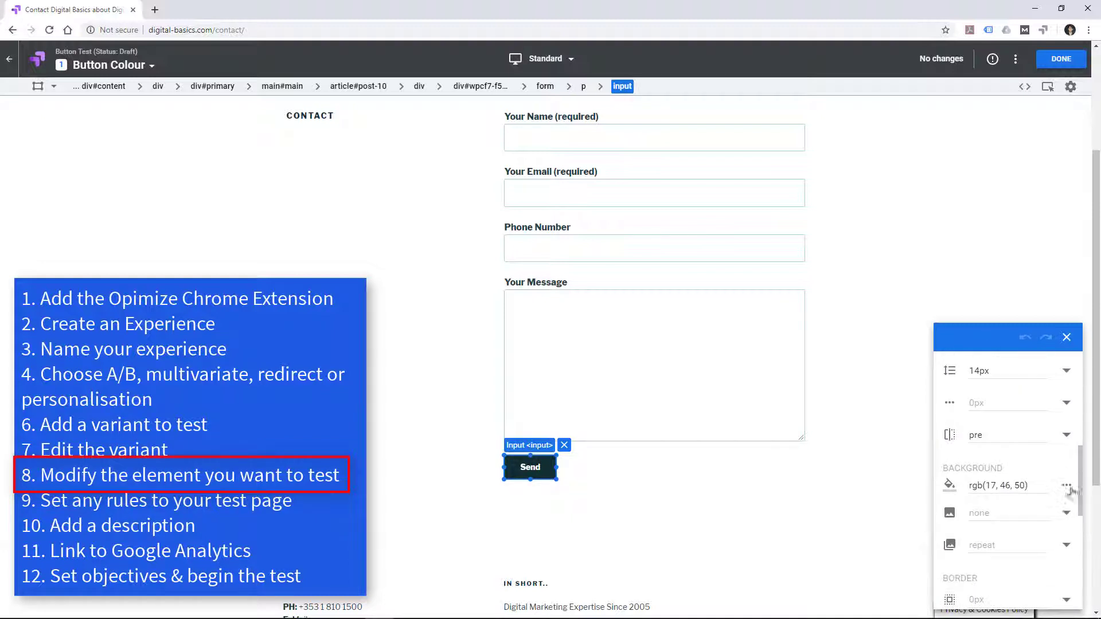
{"action": "left_click", "coordinate": [1067, 486]}
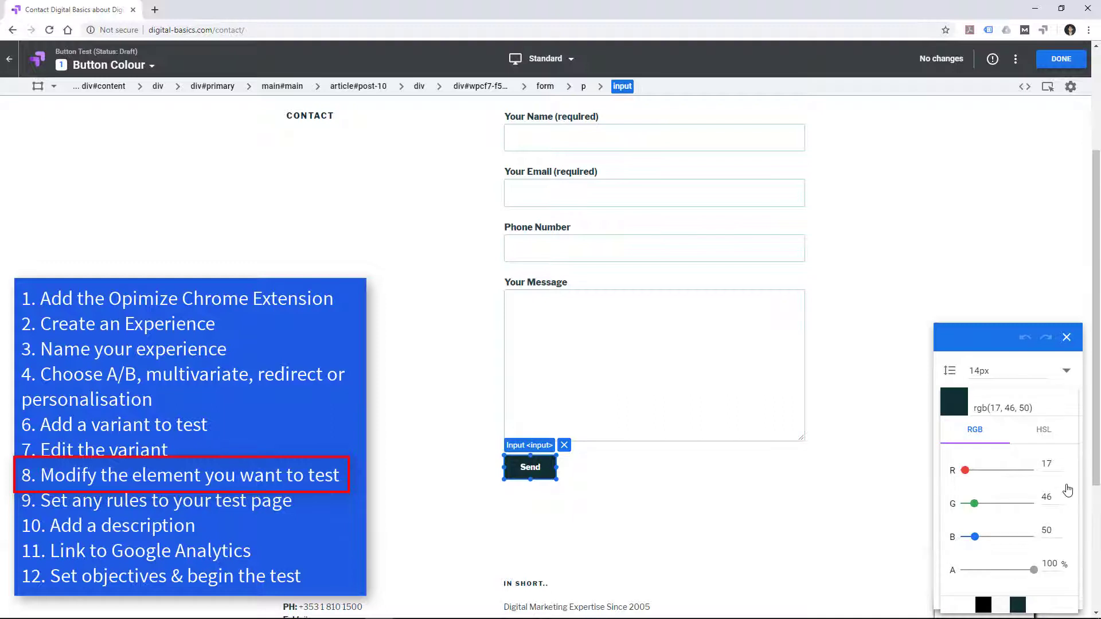
{"action": "left_click_drag", "start_coordinate": [974, 503], "coordinate": [1034, 504]}
{"action": "left_click_drag", "start_coordinate": [974, 538], "coordinate": [1011, 537]}
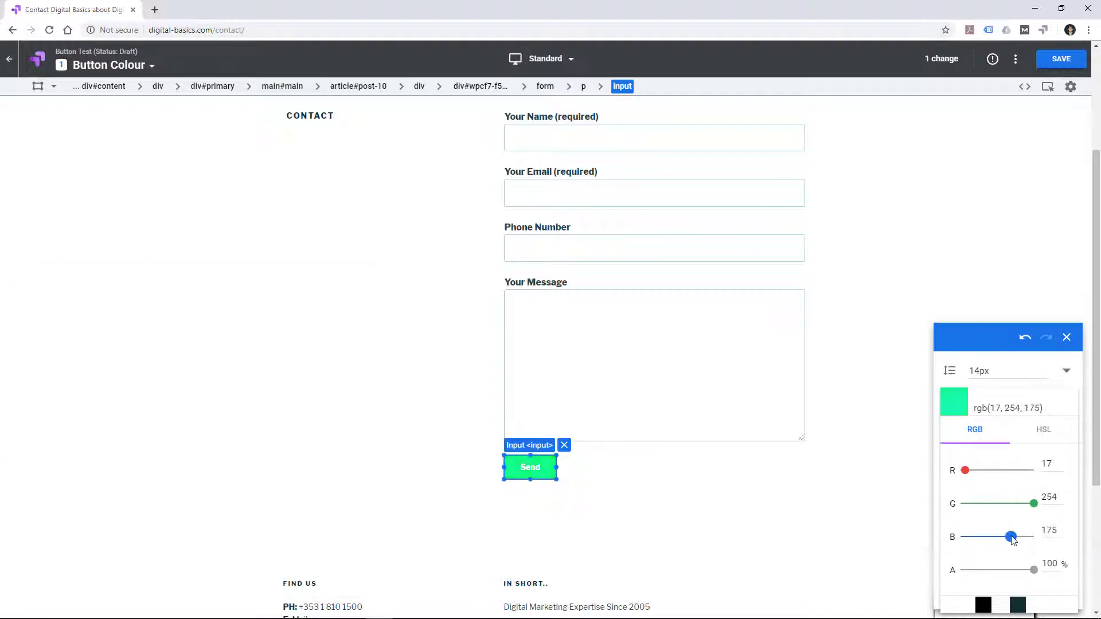
{"action": "left_click_drag", "start_coordinate": [966, 470], "coordinate": [975, 541]}
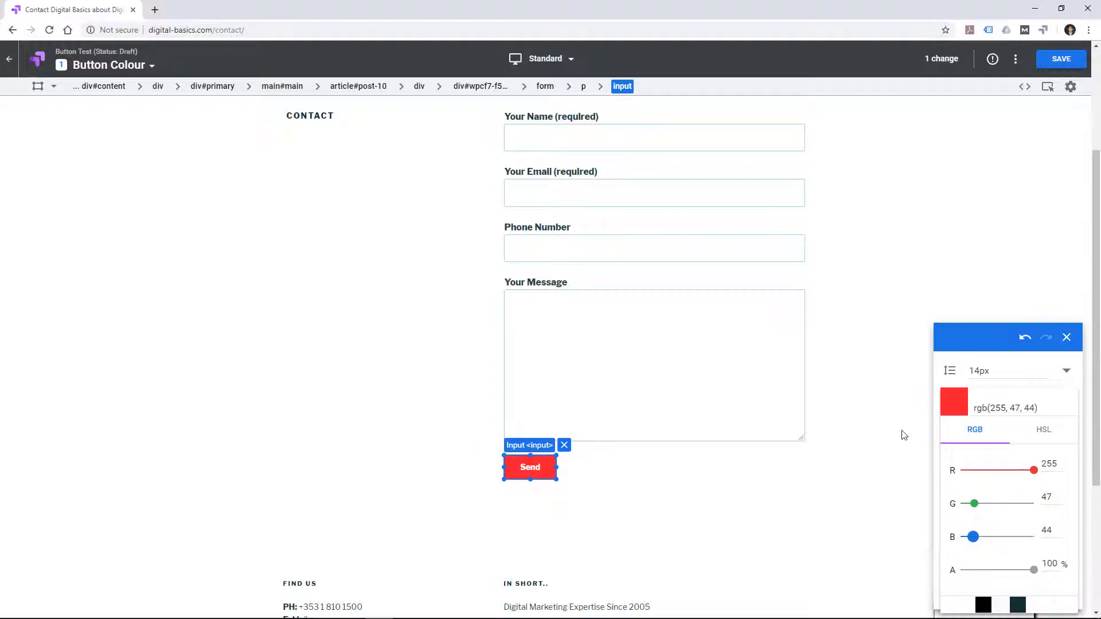
{"action": "left_click", "coordinate": [911, 239]}
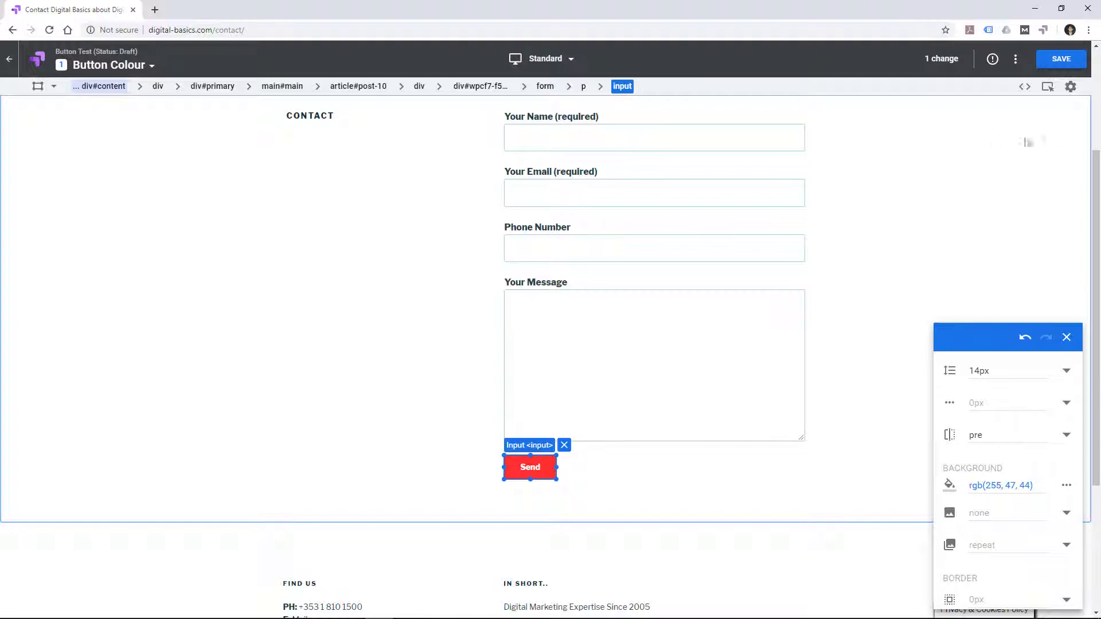
Step: Save the red Send button change and reopen the Button Colour variant for editing
{"action": "left_click", "coordinate": [1061, 66]}
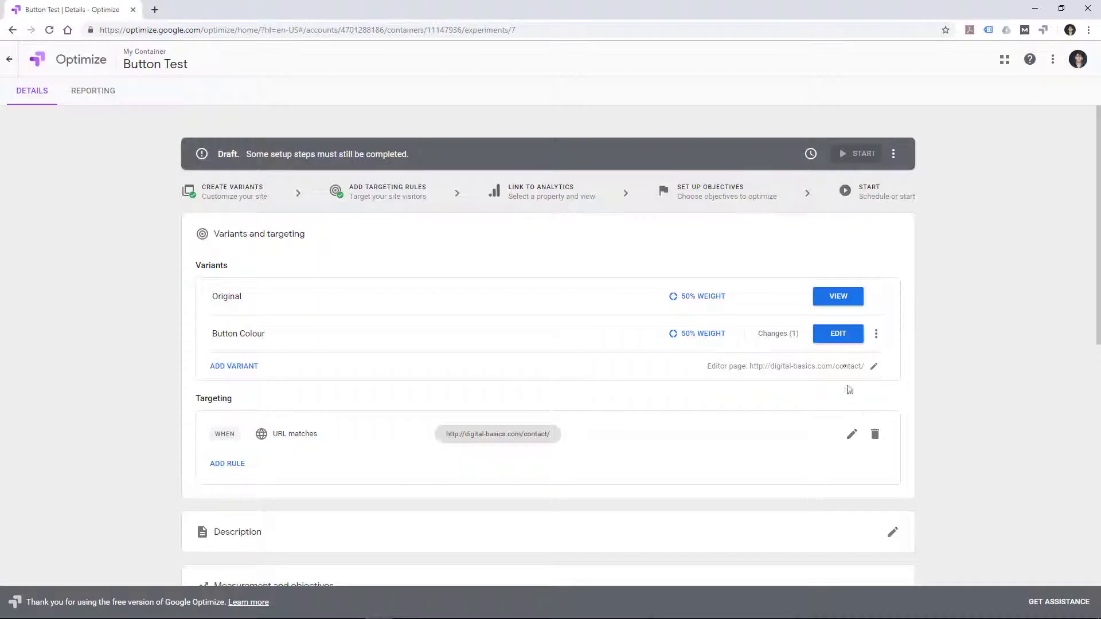
{"action": "left_click", "coordinate": [836, 335]}
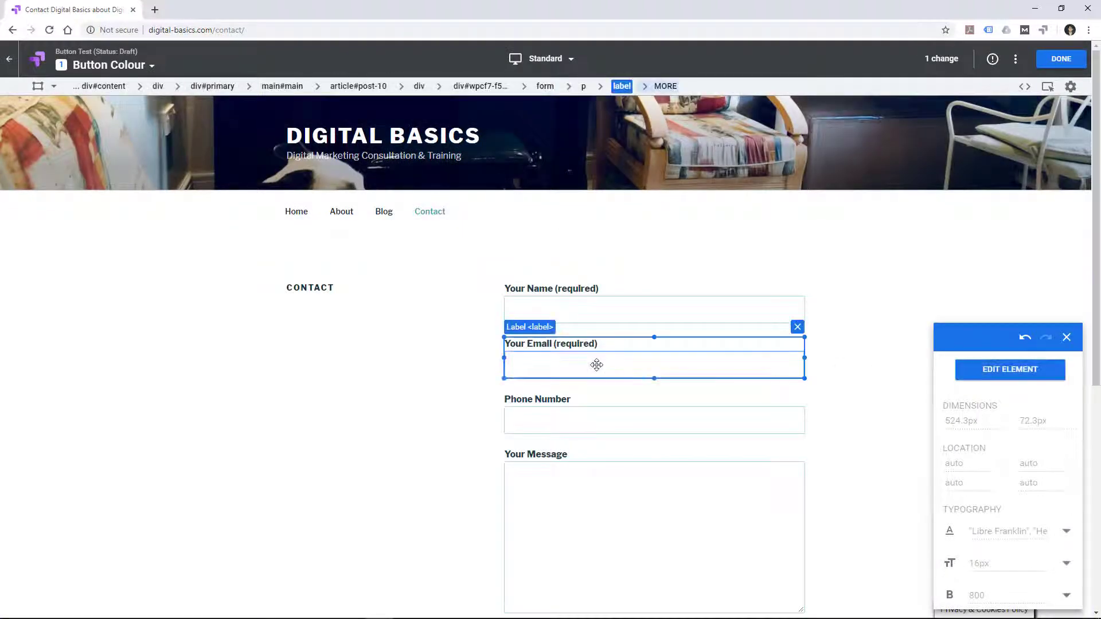
Step: Replace the email field's label text with 'What is your email?'
{"action": "left_click", "coordinate": [979, 374]}
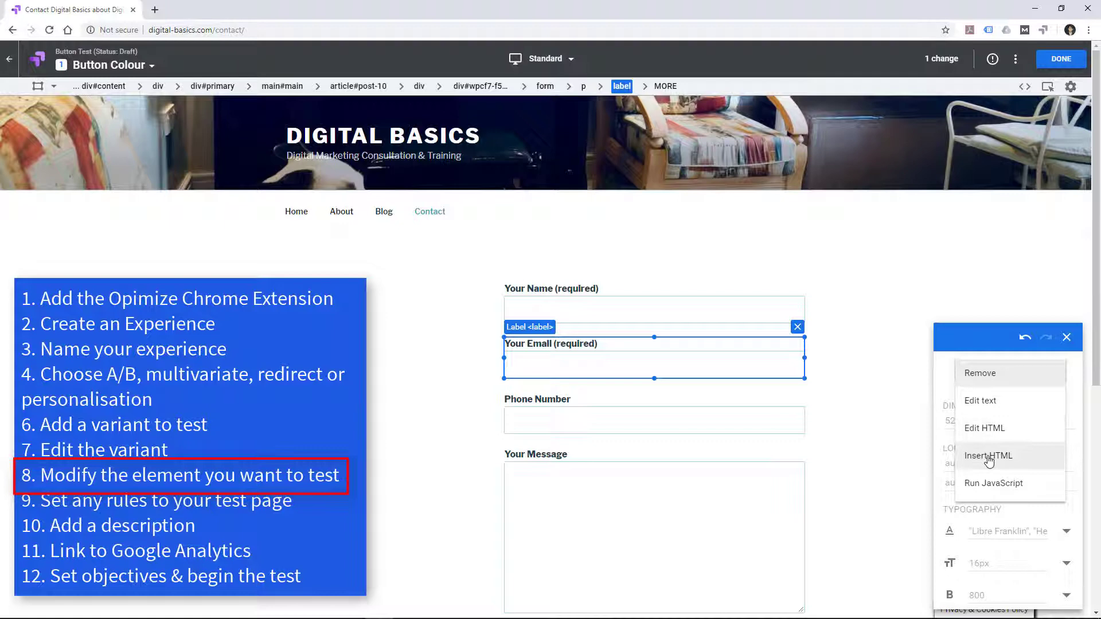
{"action": "left_click", "coordinate": [981, 400]}
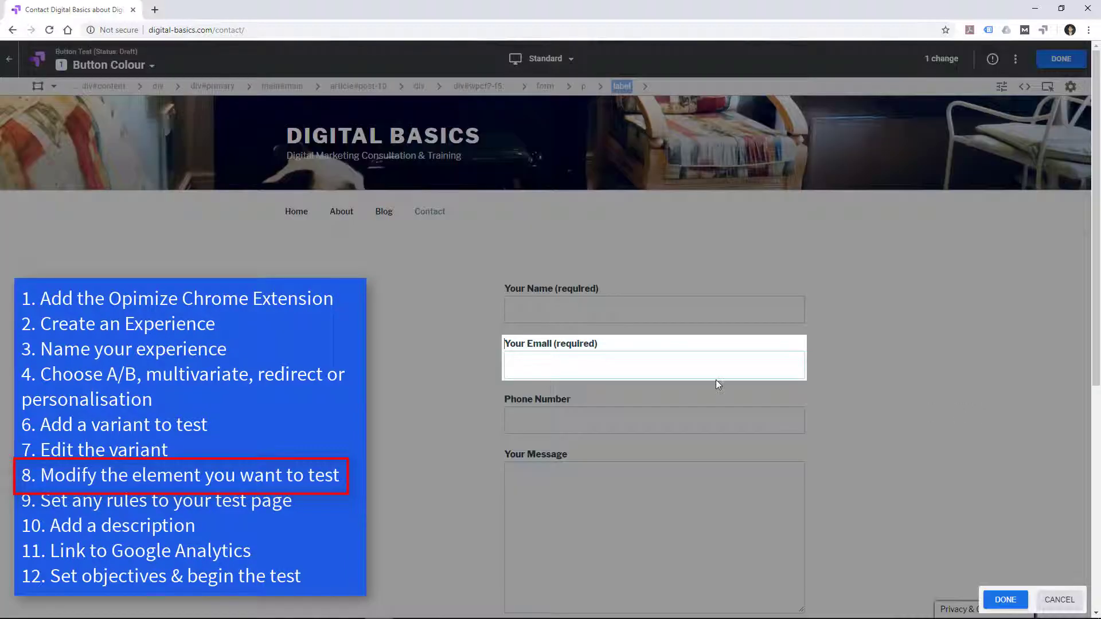
{"action": "key", "text": "ctrl+a"}
{"action": "type", "text": "What is your email"}
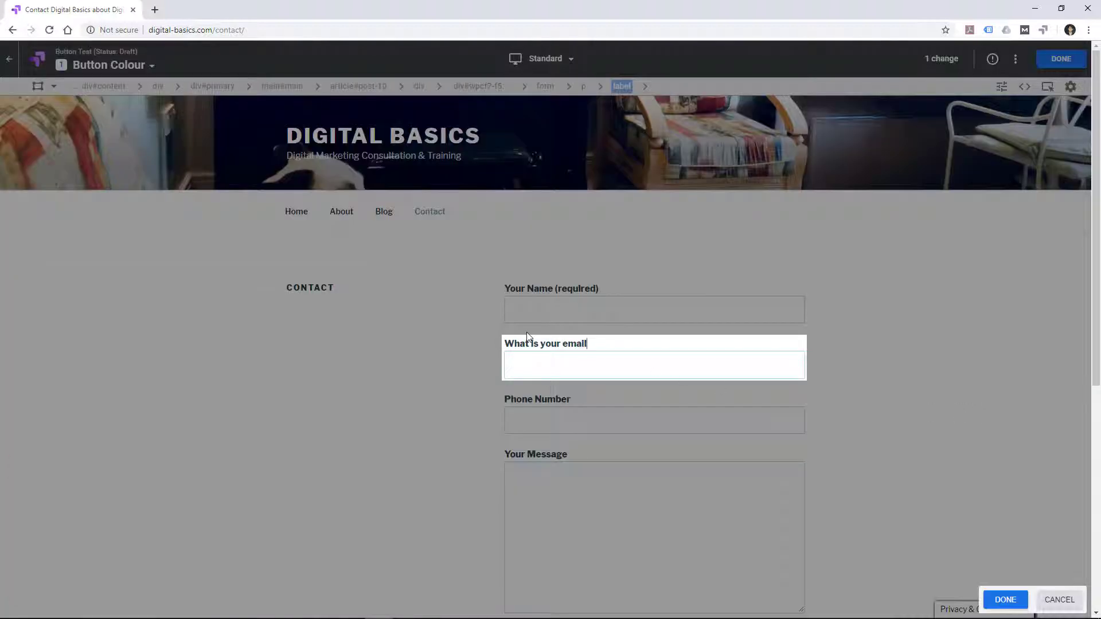
{"action": "type", "text": "?"}
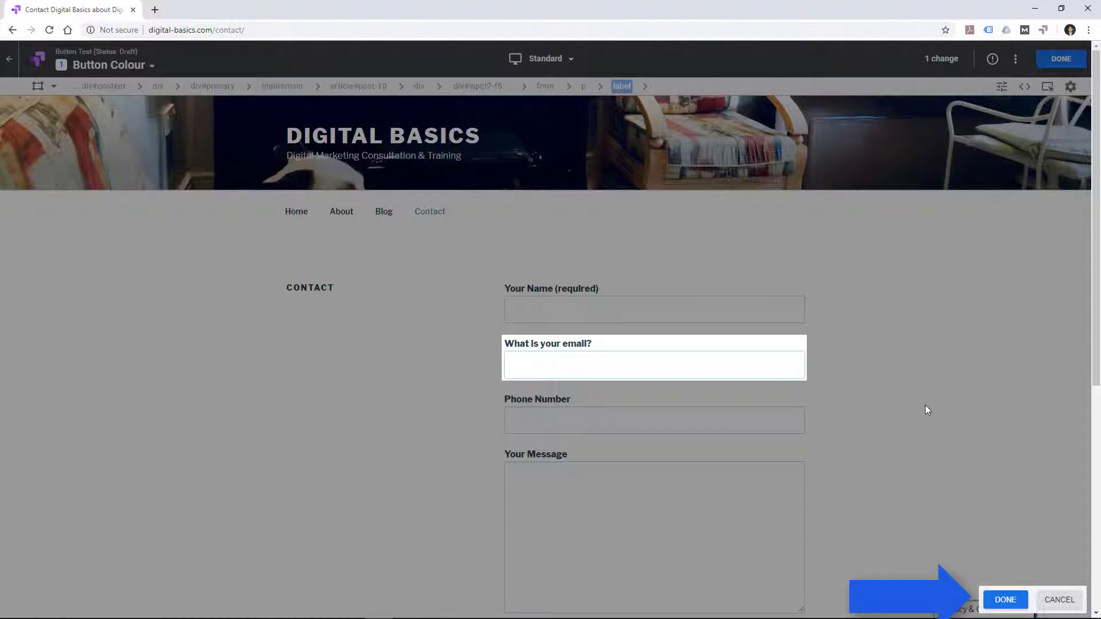
Step: Confirm the email label, then change the 'Phone Number' label to 'Mobile Number'
{"action": "left_click", "coordinate": [1004, 600]}
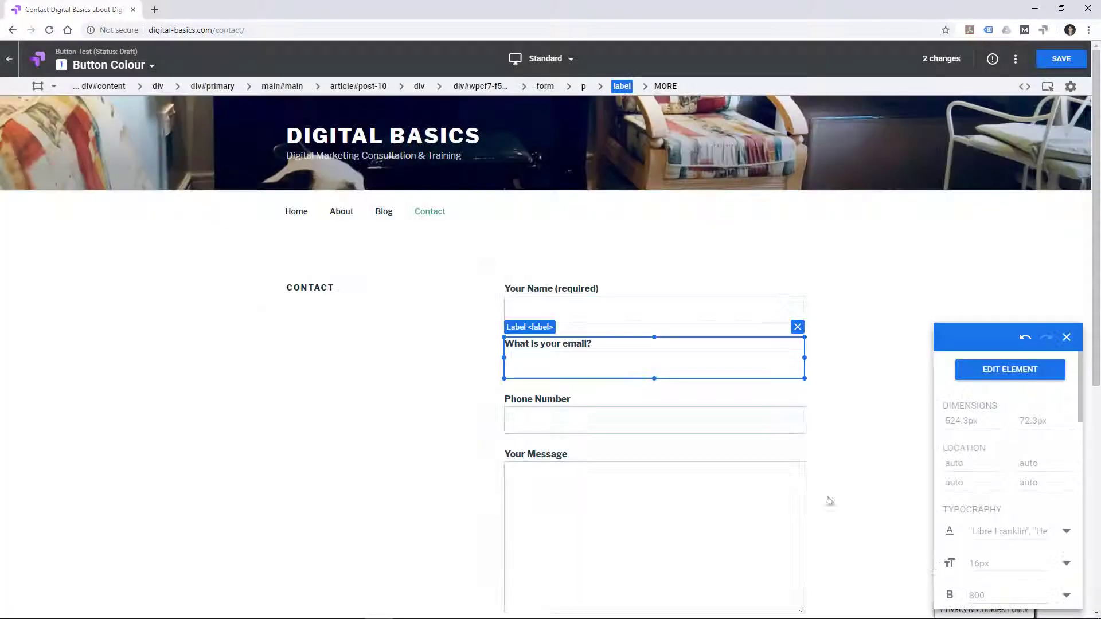
{"action": "left_click", "coordinate": [518, 405]}
{"action": "left_click", "coordinate": [535, 400]}
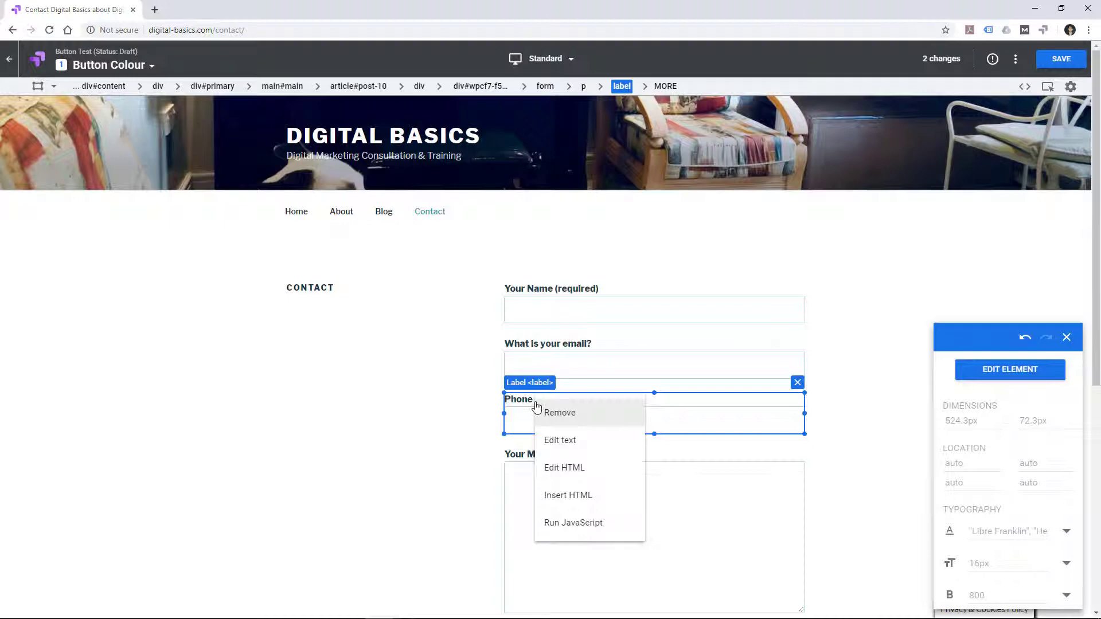
{"action": "left_click", "coordinate": [554, 441]}
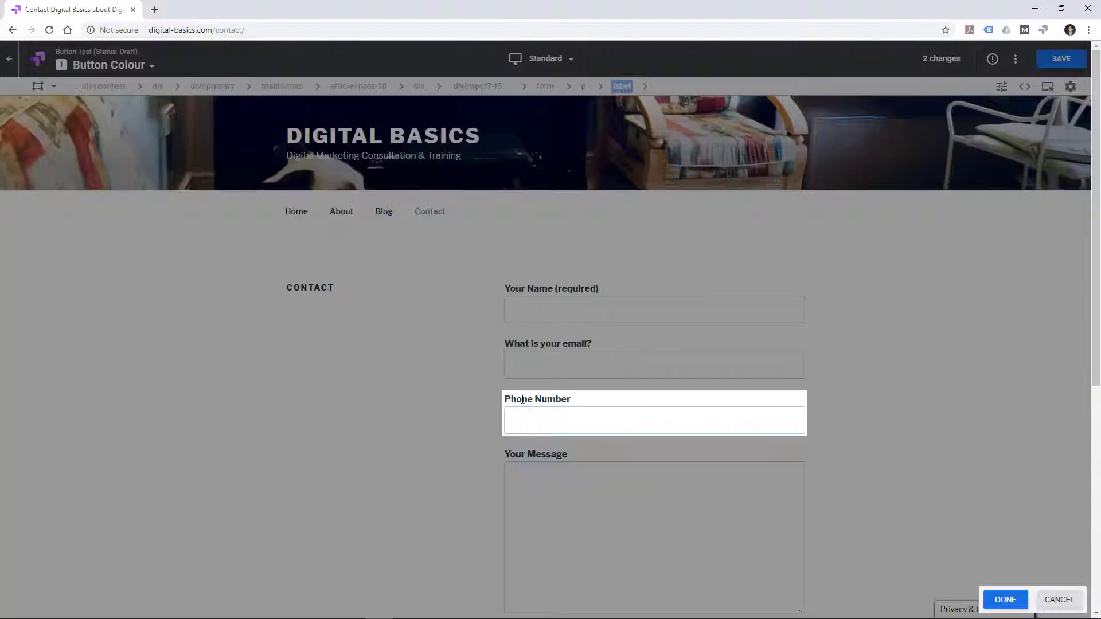
{"action": "double_click", "coordinate": [523, 400]}
{"action": "type", "text": "Mobile"}
{"action": "left_click", "coordinate": [1004, 600]}
{"action": "scroll", "coordinate": [861, 486], "scroll_direction": "down", "scroll_amount": 5}
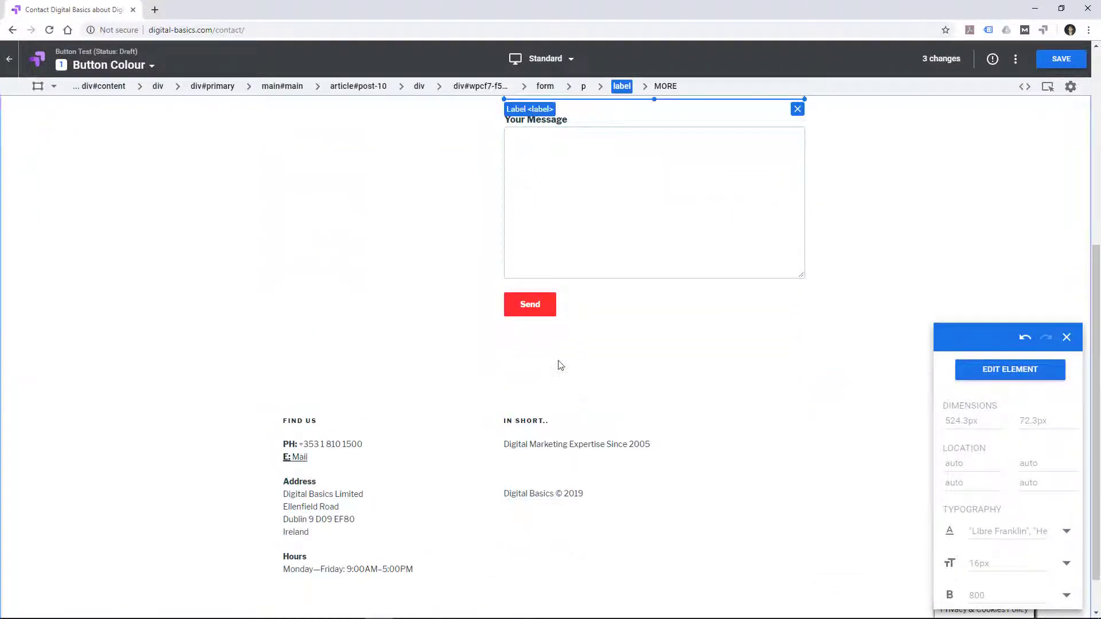
Step: Append 'US' to the CONTACT page heading so it reads 'CONTACT US'
{"action": "scroll", "coordinate": [557, 338], "scroll_direction": "up", "scroll_amount": 5}
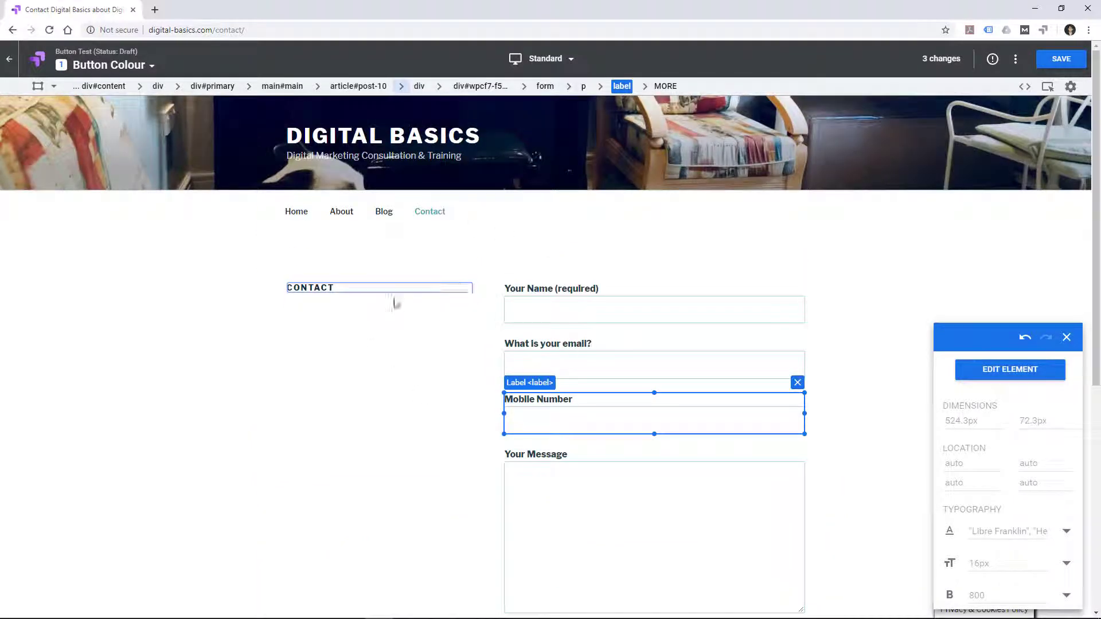
{"action": "left_click", "coordinate": [392, 291]}
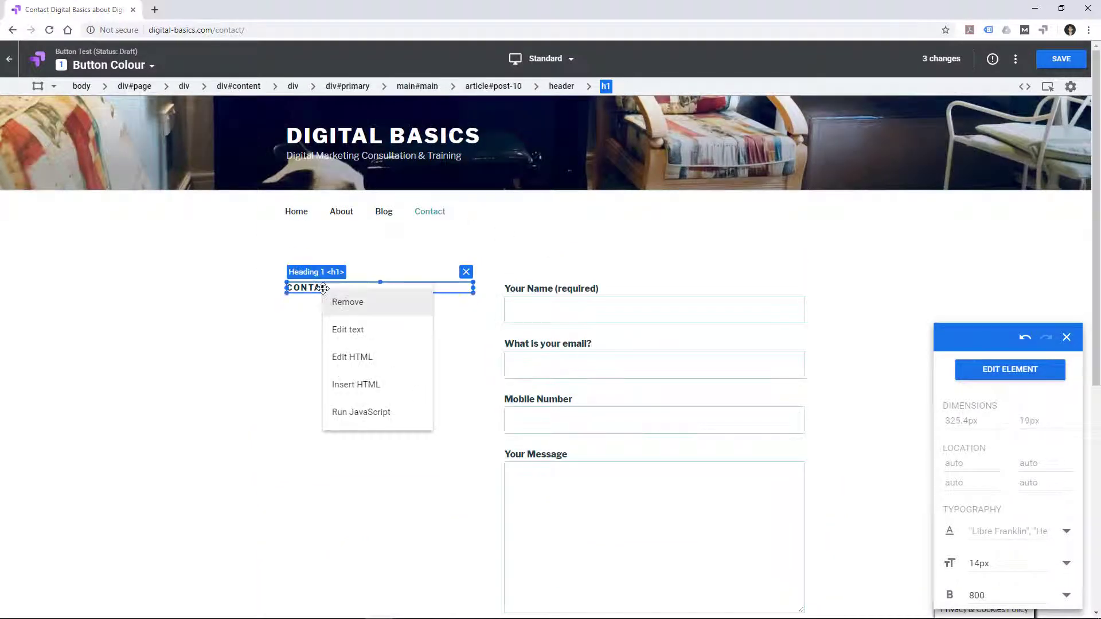
{"action": "left_click", "coordinate": [367, 331]}
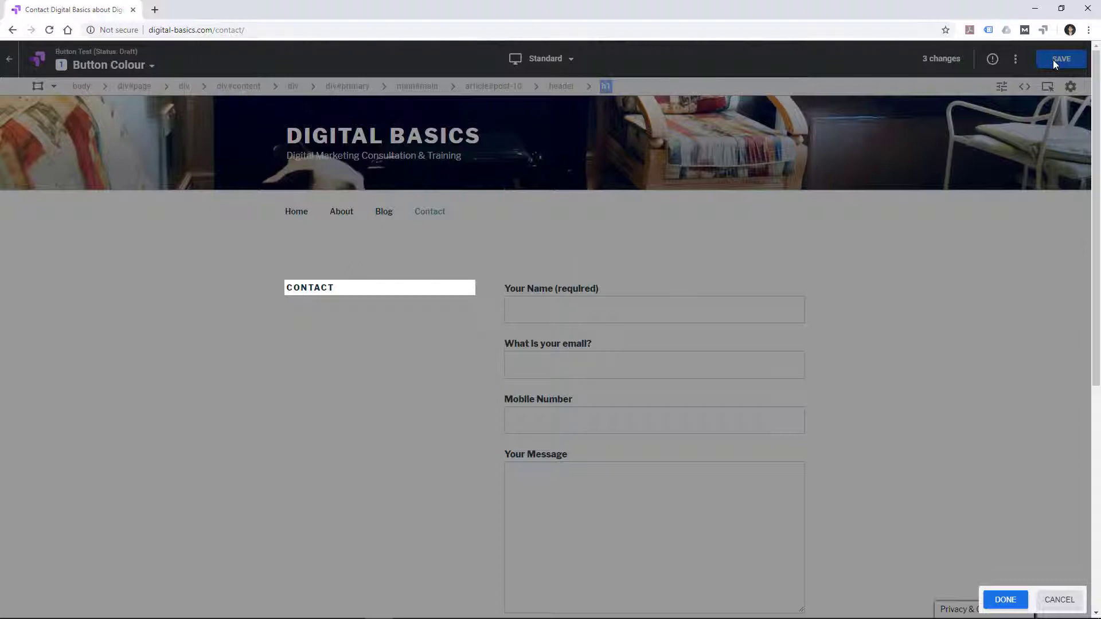
{"action": "type", "text": "US"}
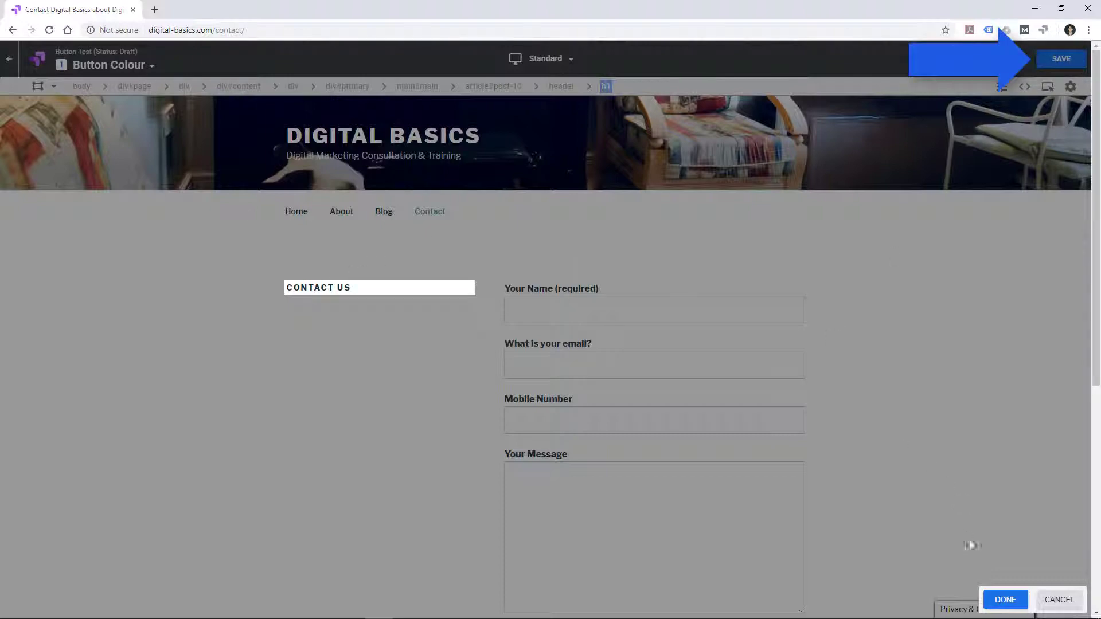
{"action": "left_click", "coordinate": [1010, 599]}
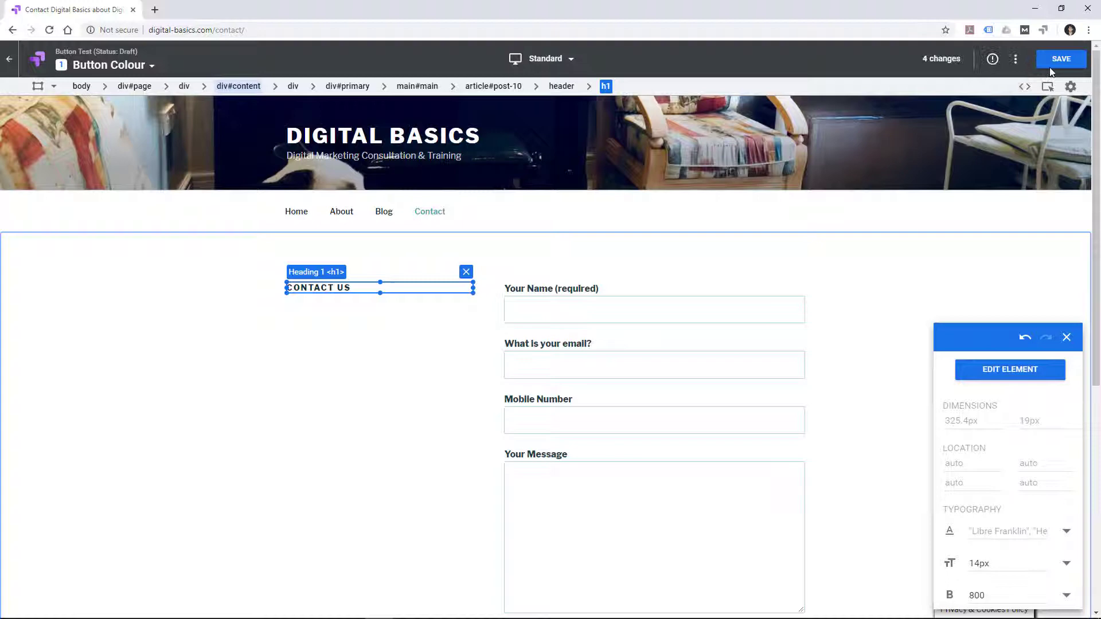
Step: Save the variant's four edits, close the editor, and review the Button Test details
{"action": "left_click", "coordinate": [1057, 60]}
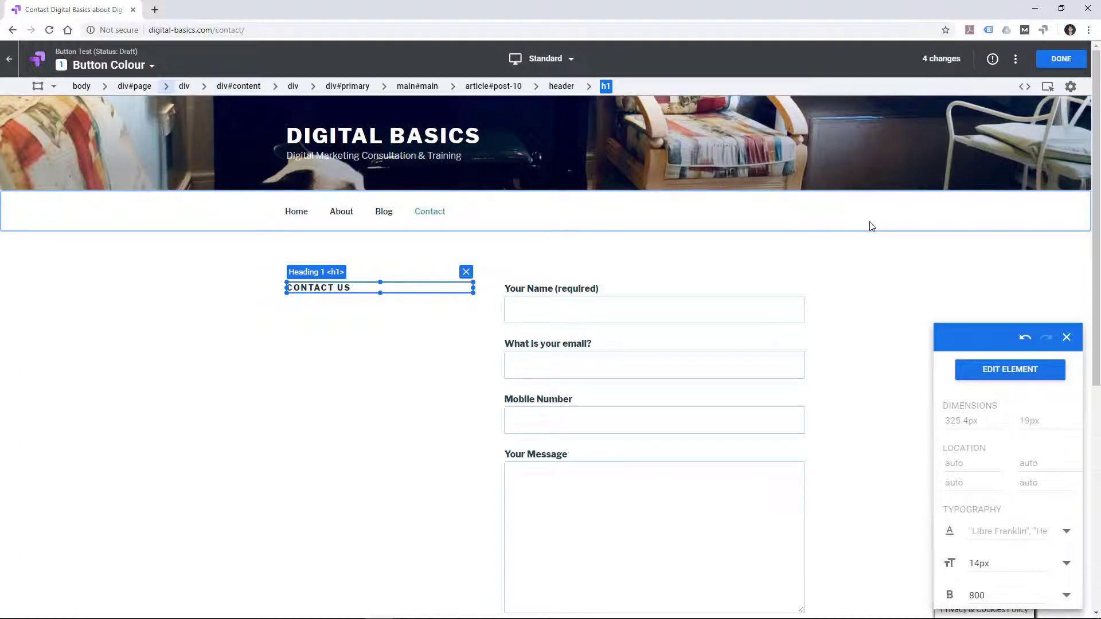
{"action": "left_click", "coordinate": [1061, 59]}
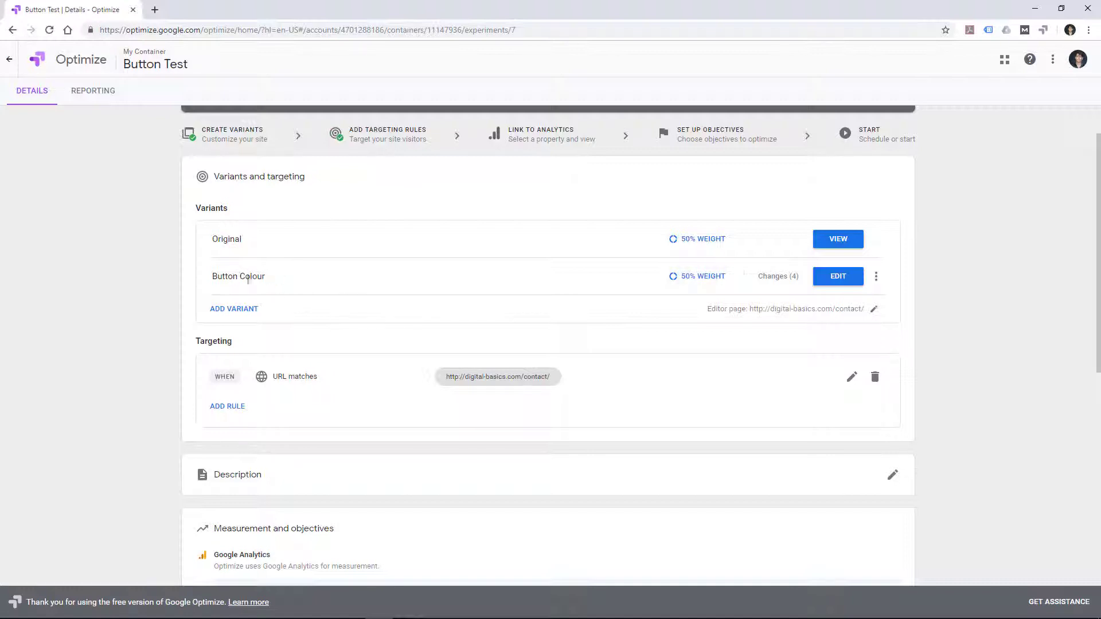
{"action": "mouse_move", "coordinate": [774, 276]}
{"action": "scroll", "coordinate": [463, 300], "scroll_direction": "down", "scroll_amount": 2}
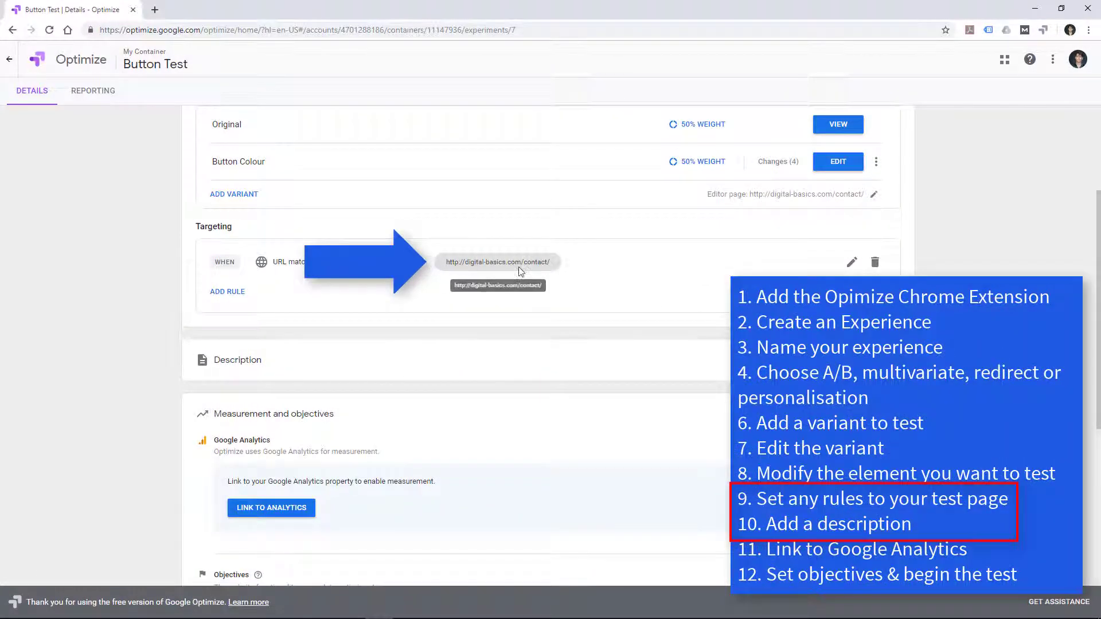
{"action": "scroll", "coordinate": [581, 337], "scroll_direction": "down", "scroll_amount": 2}
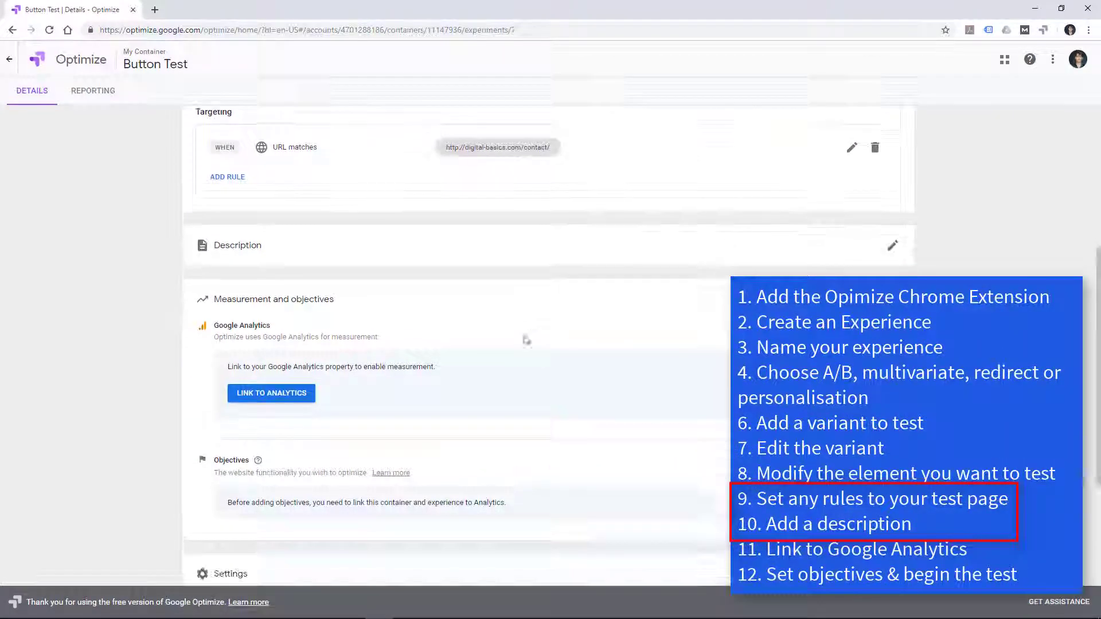
Step: Link Button Test to Analytics property Digital Basics, view All Web Site Data
{"action": "left_click", "coordinate": [268, 396]}
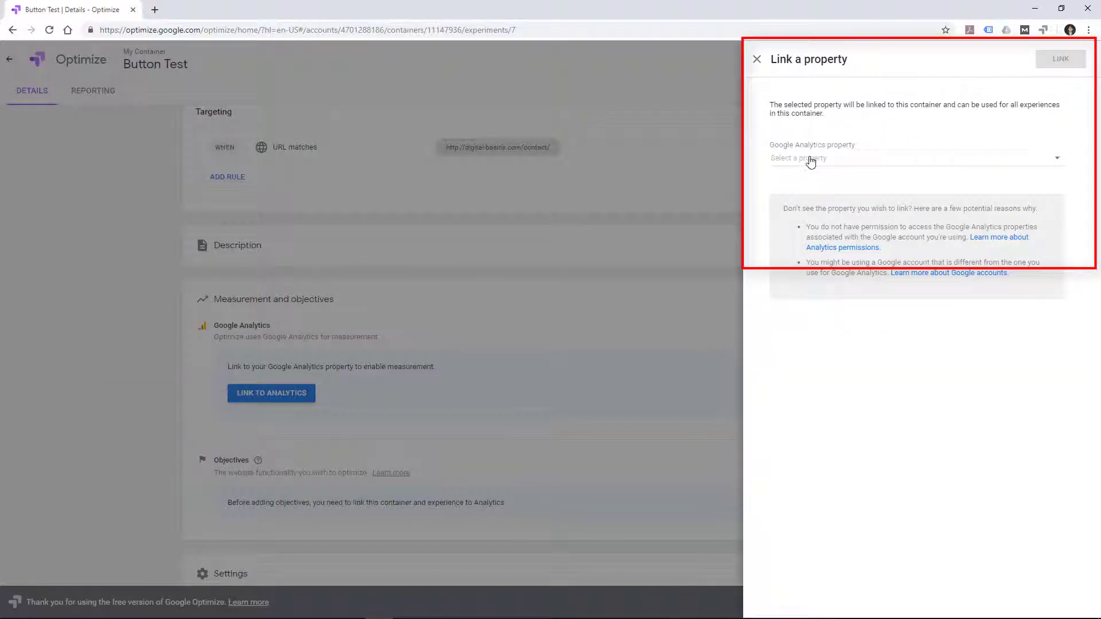
{"action": "left_click", "coordinate": [809, 161]}
{"action": "scroll", "coordinate": [813, 191], "scroll_direction": "down", "scroll_amount": 3}
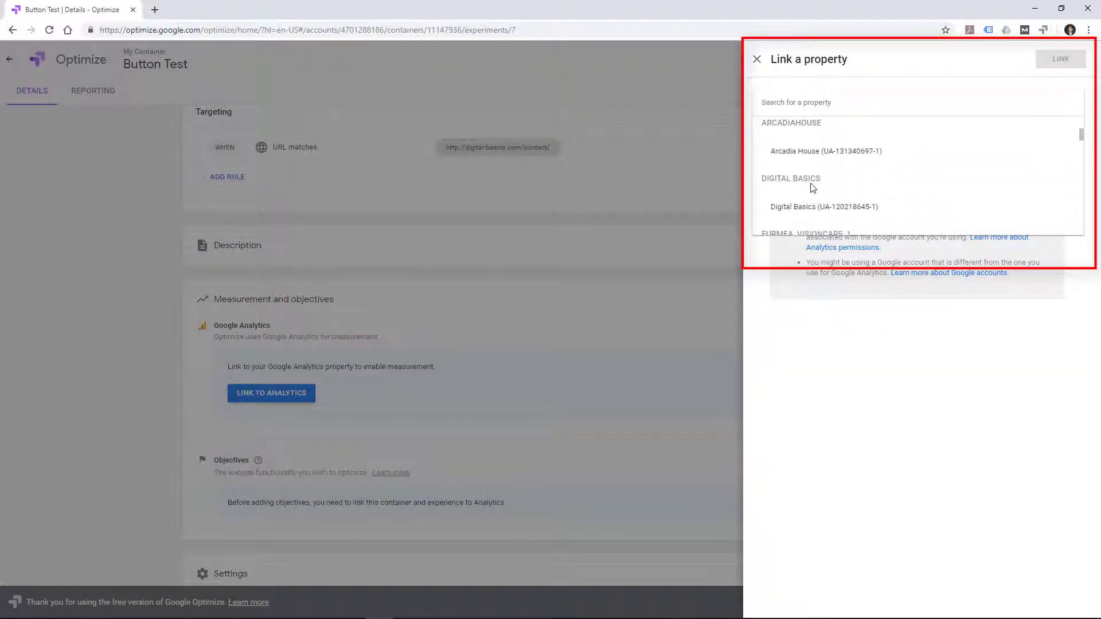
{"action": "left_click", "coordinate": [811, 210]}
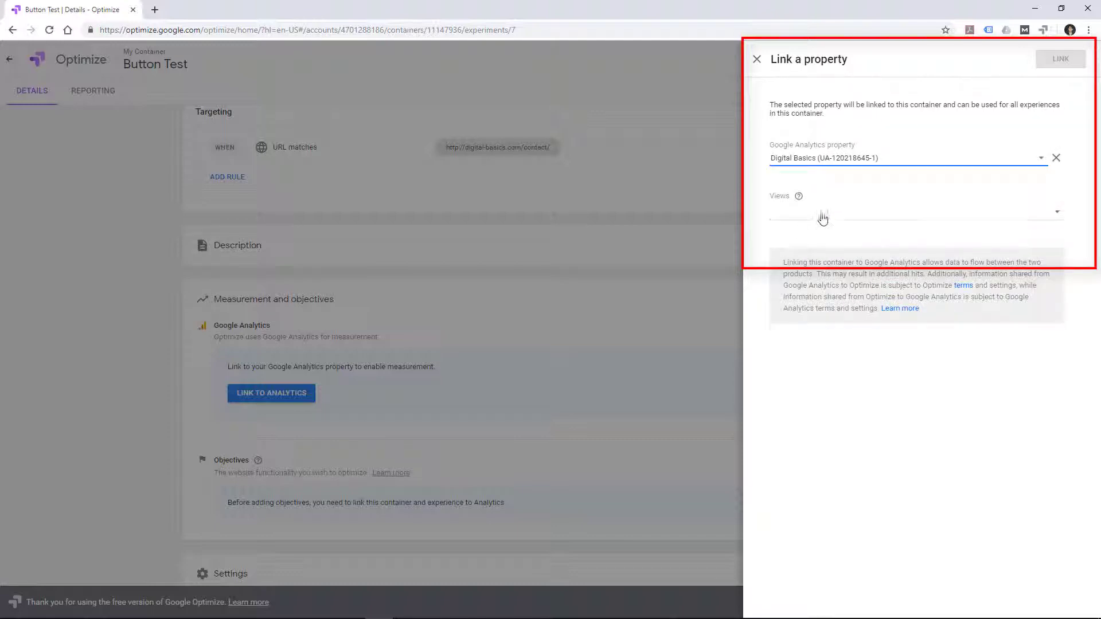
{"action": "left_click", "coordinate": [820, 215]}
{"action": "left_click", "coordinate": [800, 215]}
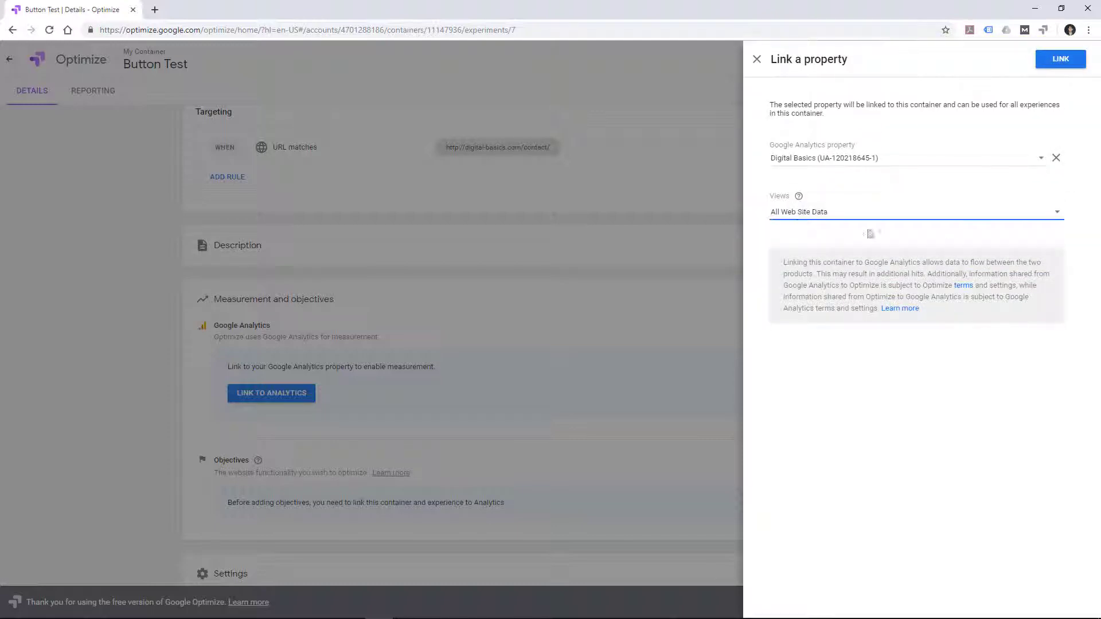
{"action": "left_click", "coordinate": [1061, 60]}
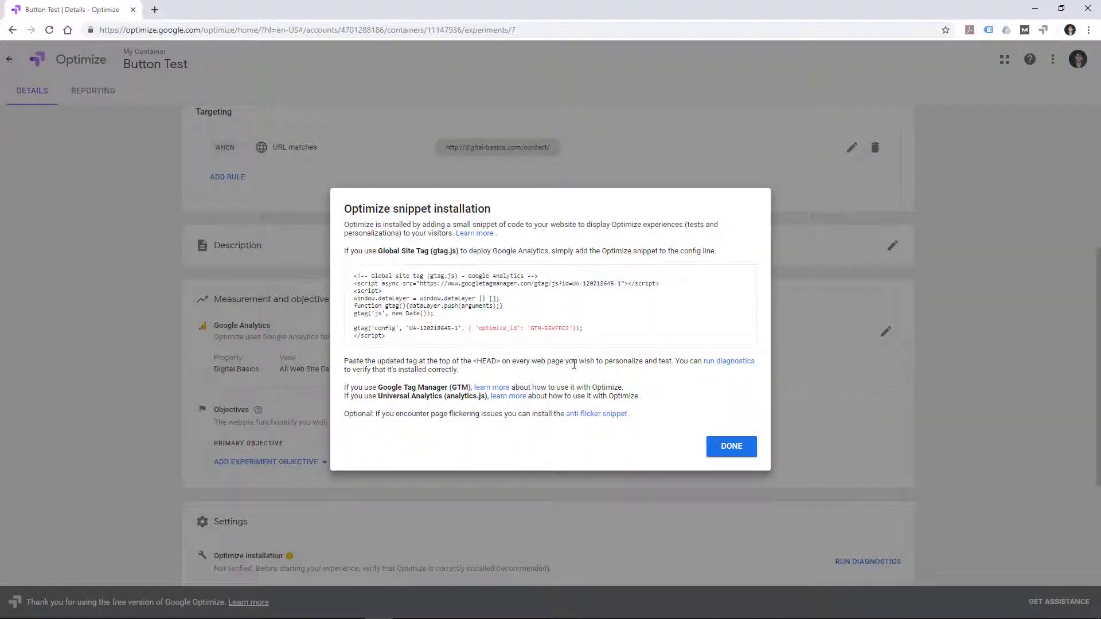
{"action": "left_click_drag", "start_coordinate": [401, 342], "coordinate": [342, 281]}
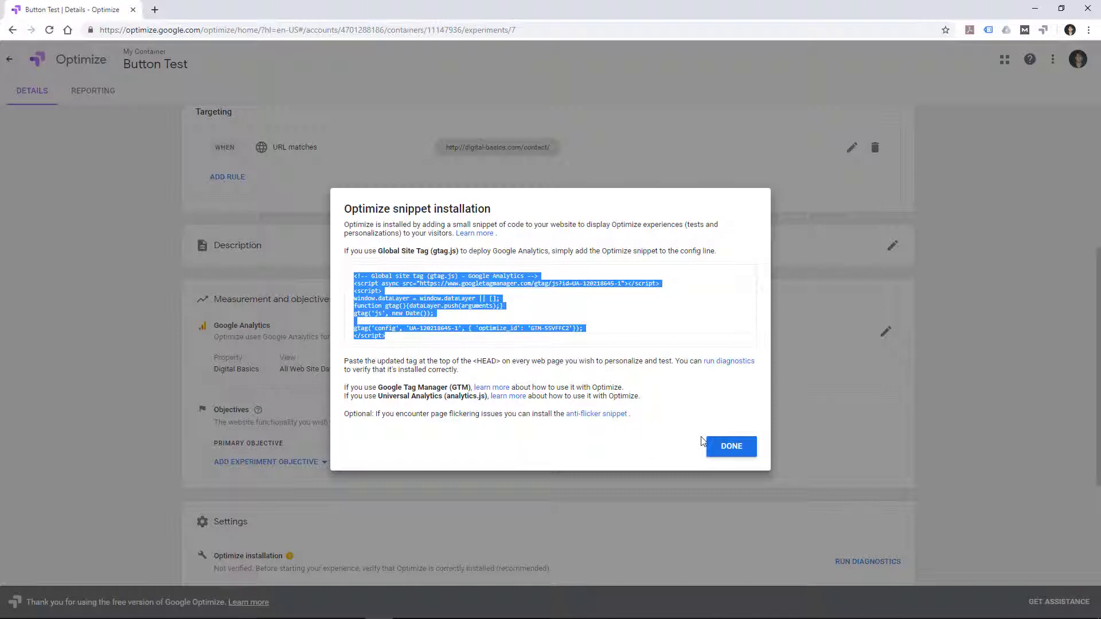
{"action": "left_click", "coordinate": [730, 448]}
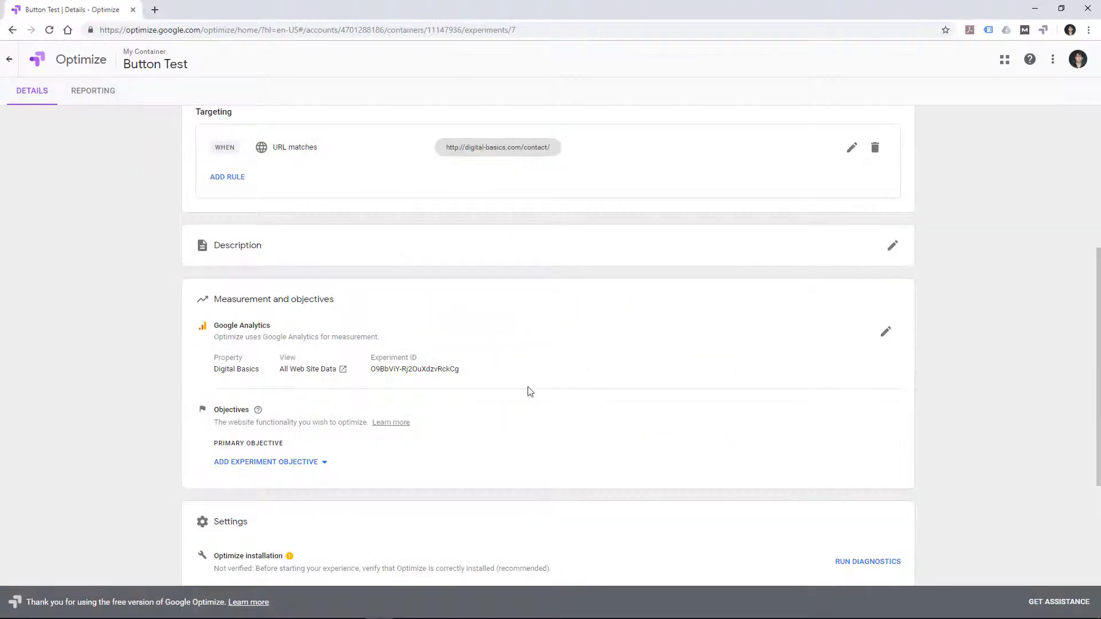
Step: Choose Contact Form Submission (Goal 1 Completions) from the list as the primary objective
{"action": "scroll", "coordinate": [522, 376], "scroll_direction": "down", "scroll_amount": 2}
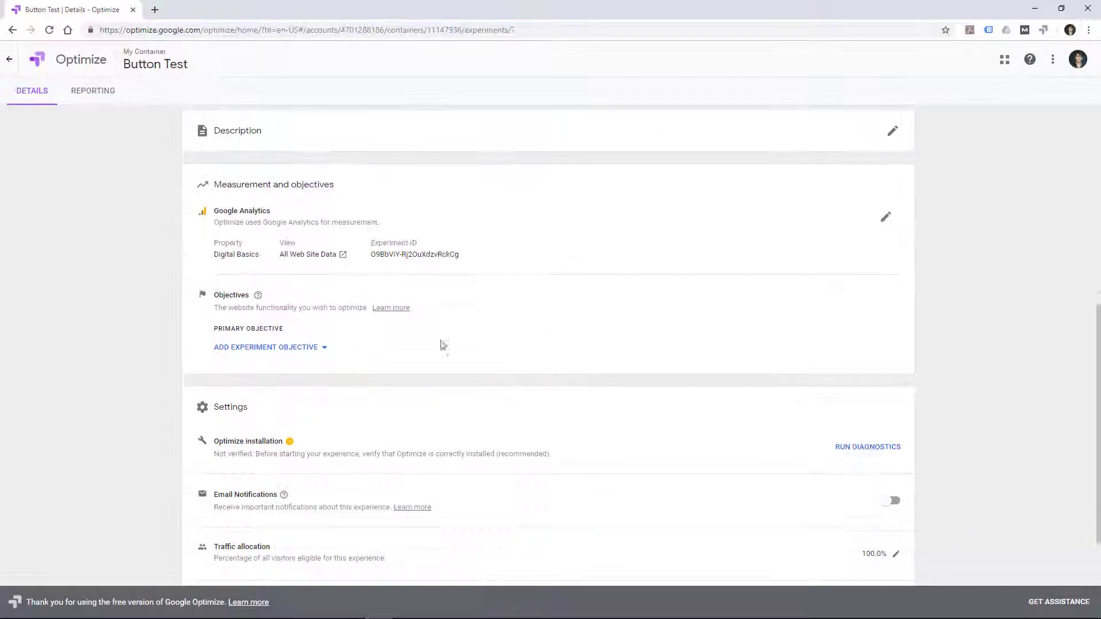
{"action": "left_click", "coordinate": [302, 350]}
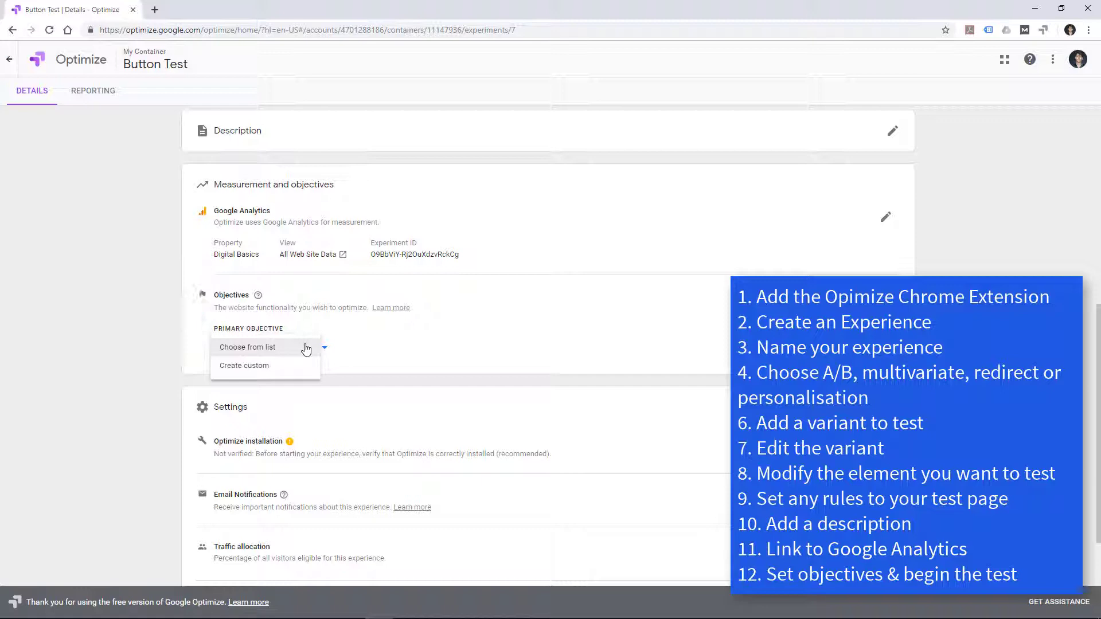
{"action": "left_click", "coordinate": [306, 348]}
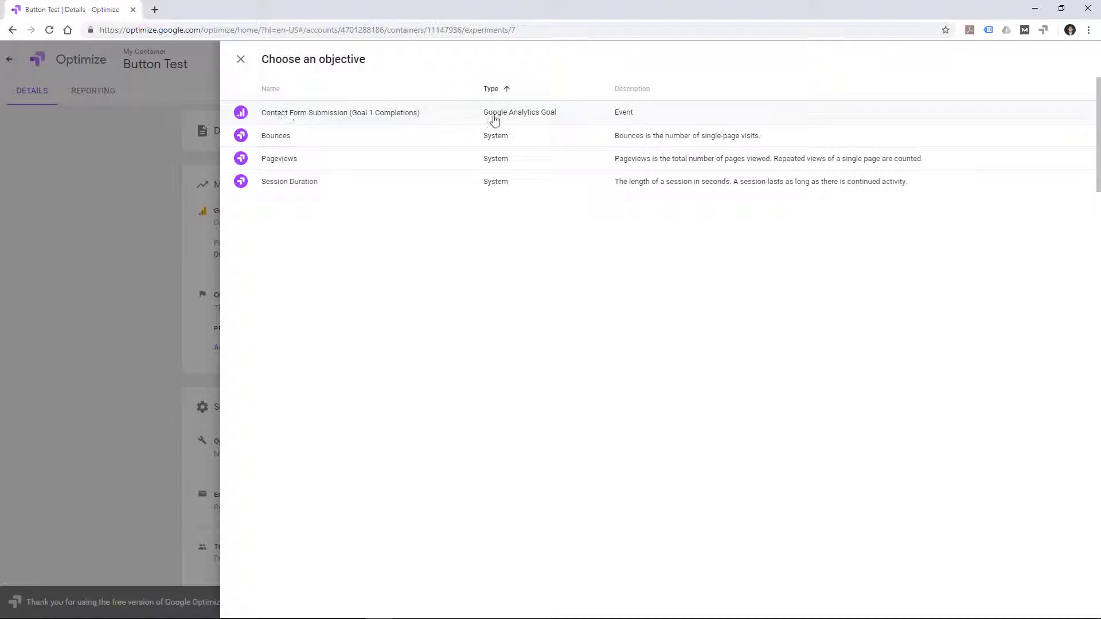
{"action": "left_click", "coordinate": [320, 118]}
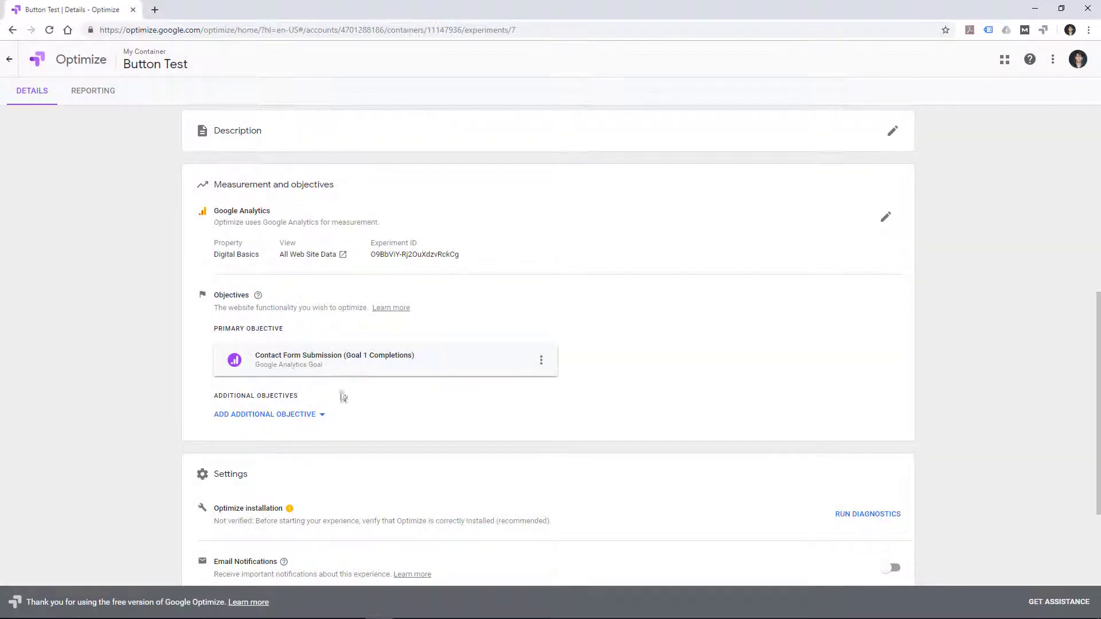
{"action": "scroll", "coordinate": [400, 389], "scroll_direction": "down", "scroll_amount": 1}
{"action": "scroll", "coordinate": [400, 390], "scroll_direction": "down", "scroll_amount": 2}
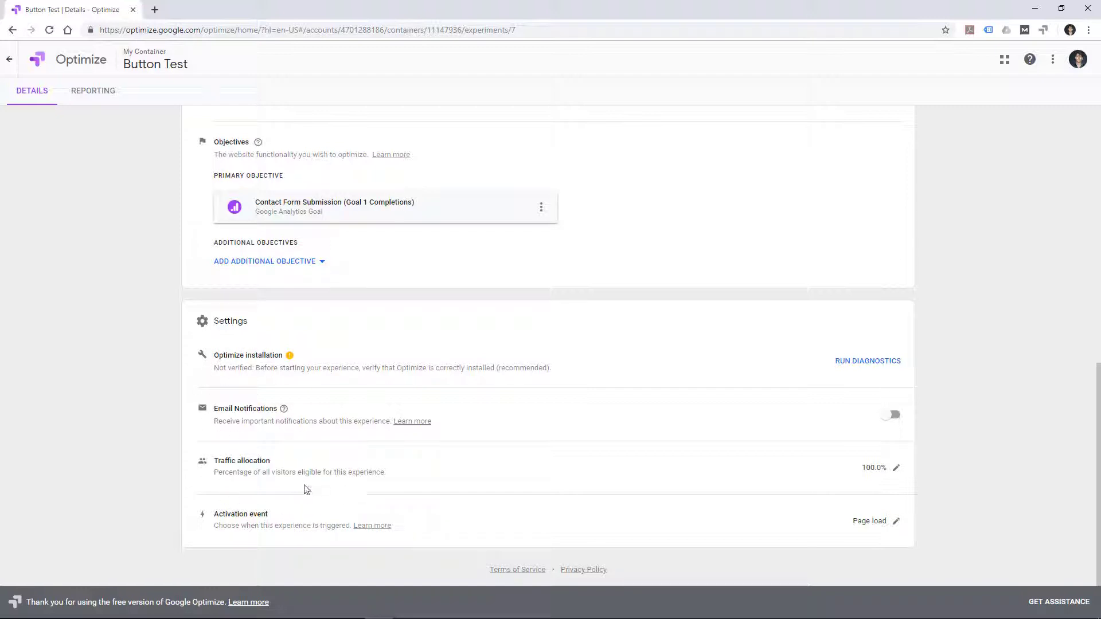
{"action": "scroll", "coordinate": [755, 378], "scroll_direction": "up", "scroll_amount": 2}
{"action": "scroll", "coordinate": [754, 378], "scroll_direction": "up", "scroll_amount": 5}
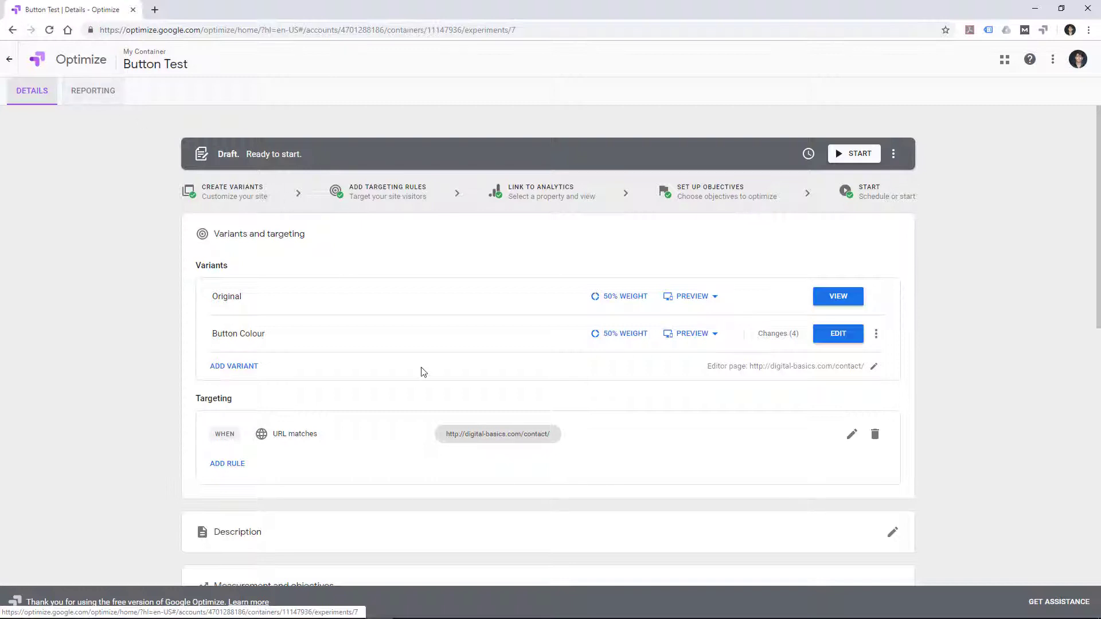
{"action": "mouse_move", "coordinate": [768, 344]}
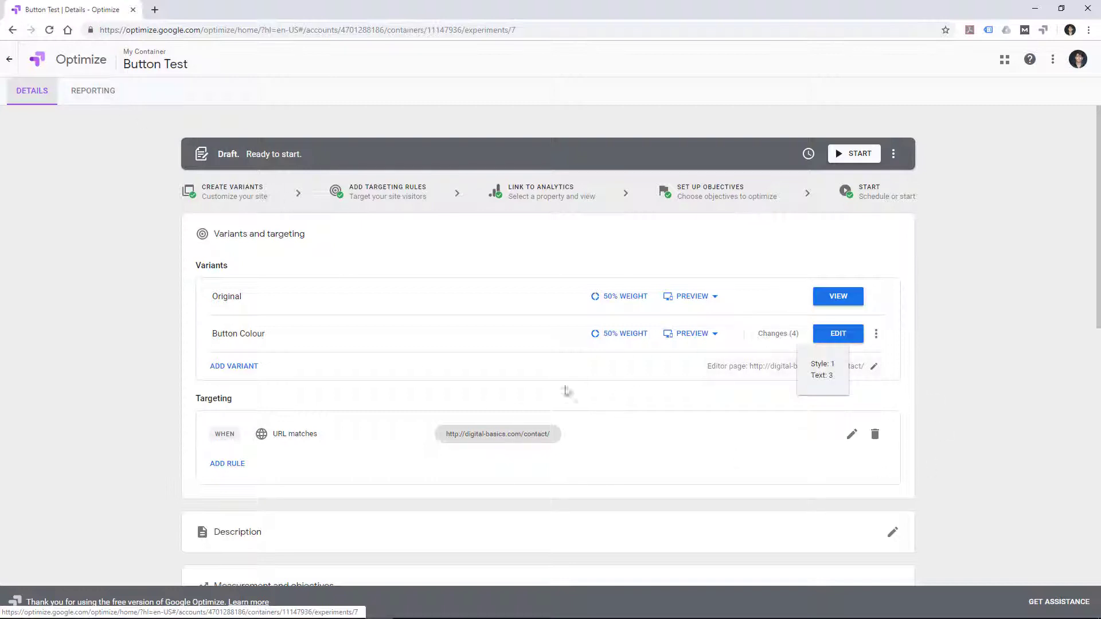